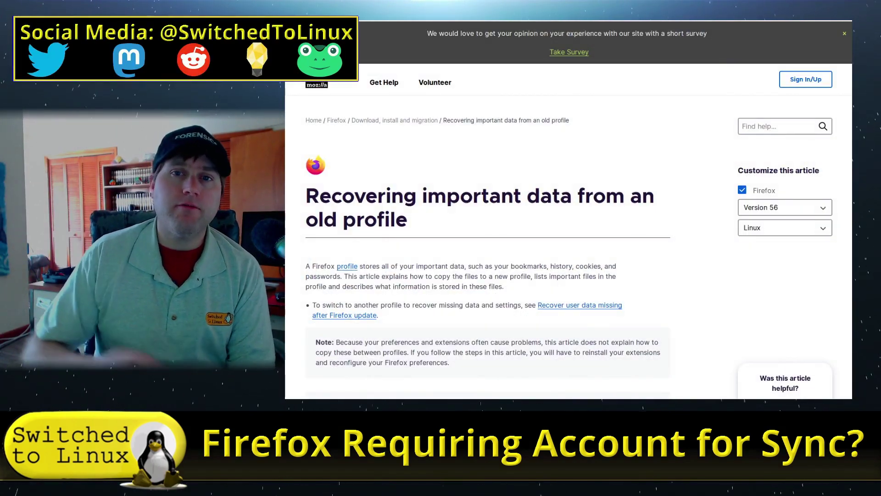
# Scroll the profile-recovery article past the Table of Contents to 'Copying files between profile folders'.
pyautogui.scroll(-5, 698, 192)
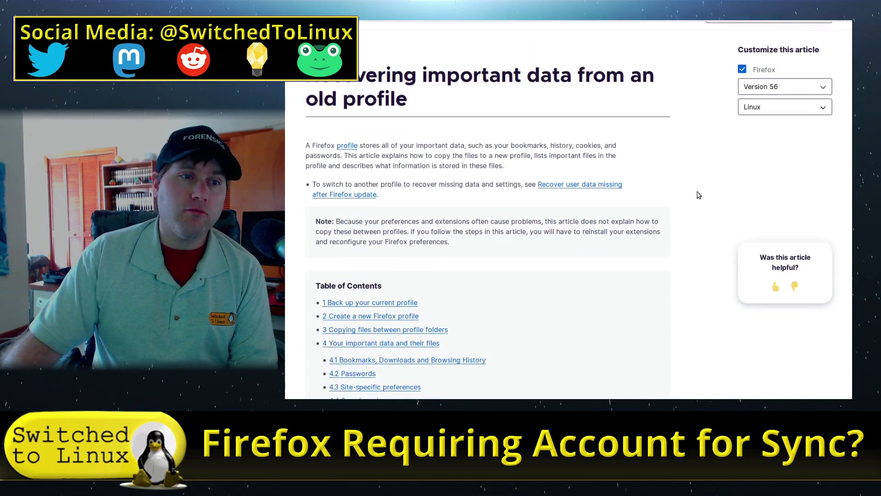
pyautogui.scroll(-2, 698, 195)
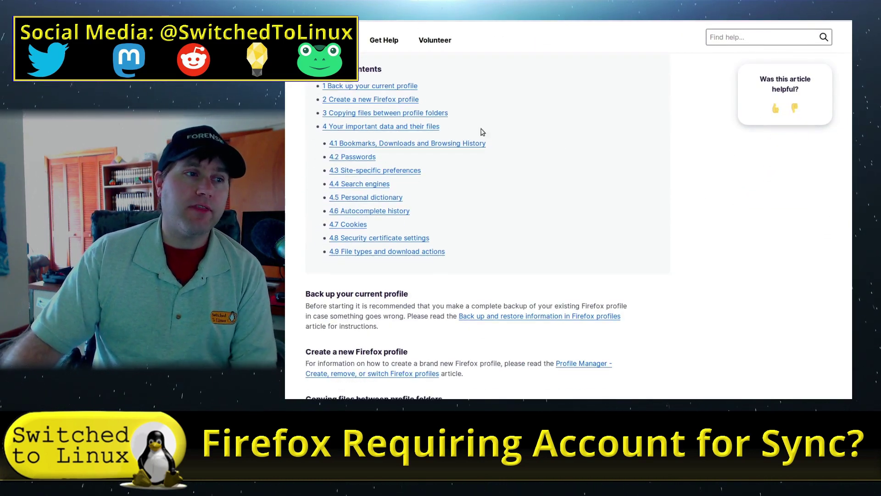
pyautogui.scroll(-5, 413, 277)
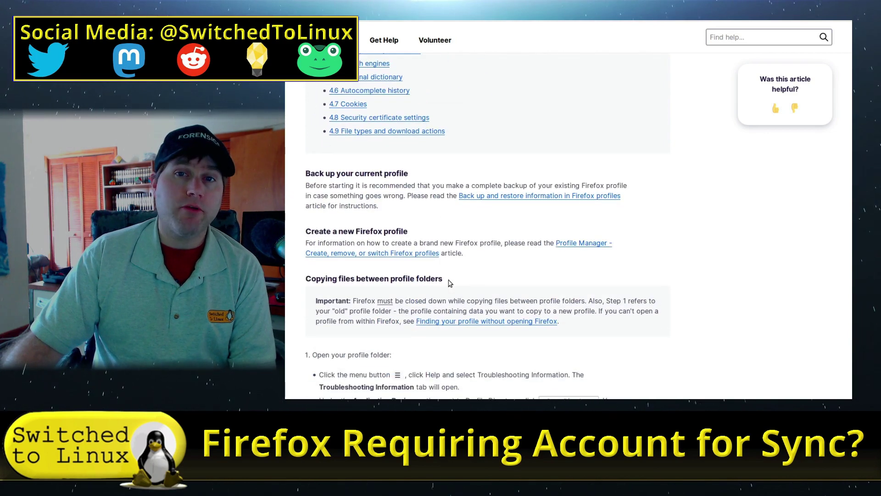
pyautogui.scroll(-2, 462, 290)
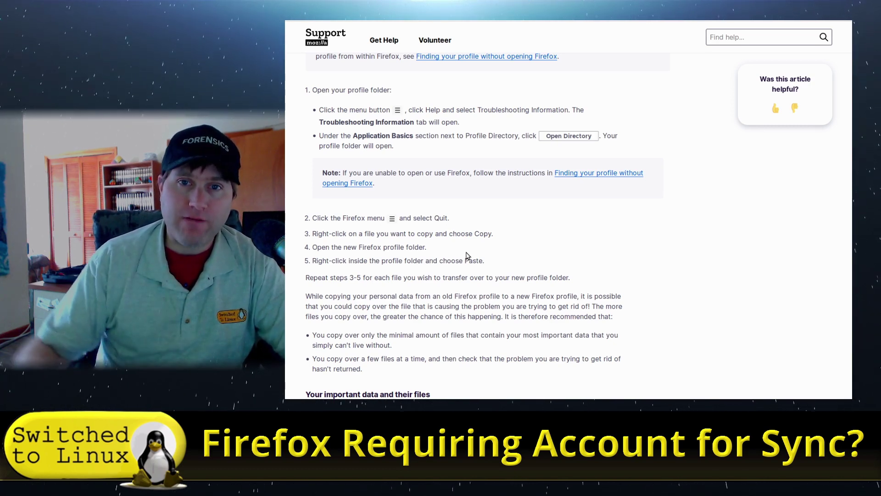
# Scroll down through 'Your important data and their files', then back up to the copy steps.
pyautogui.scroll(-1, 571, 188)
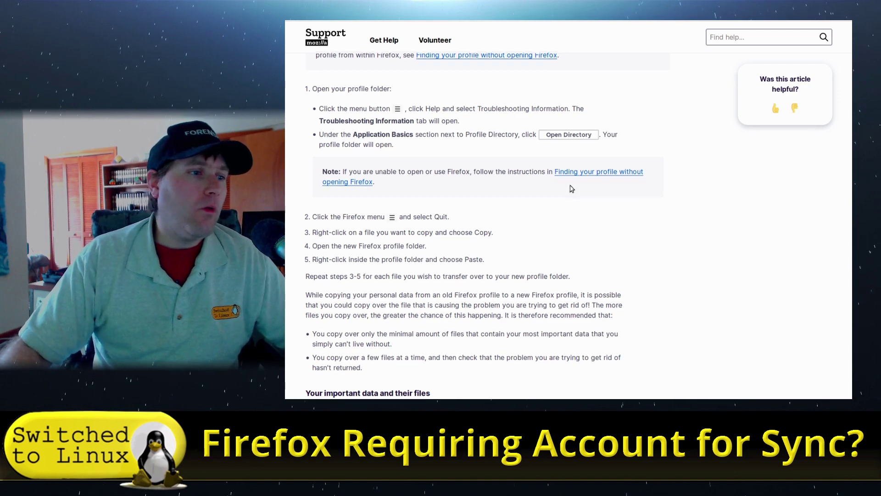
pyautogui.scroll(-6, 571, 188)
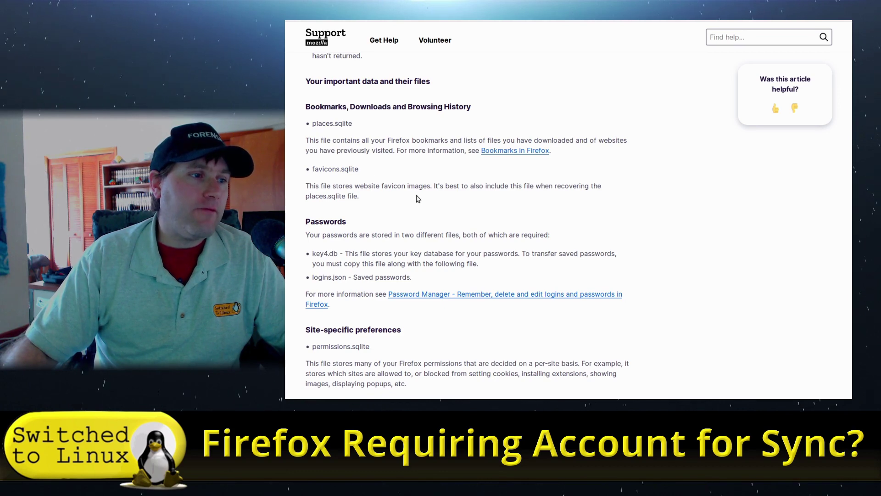
pyautogui.scroll(-1, 418, 198)
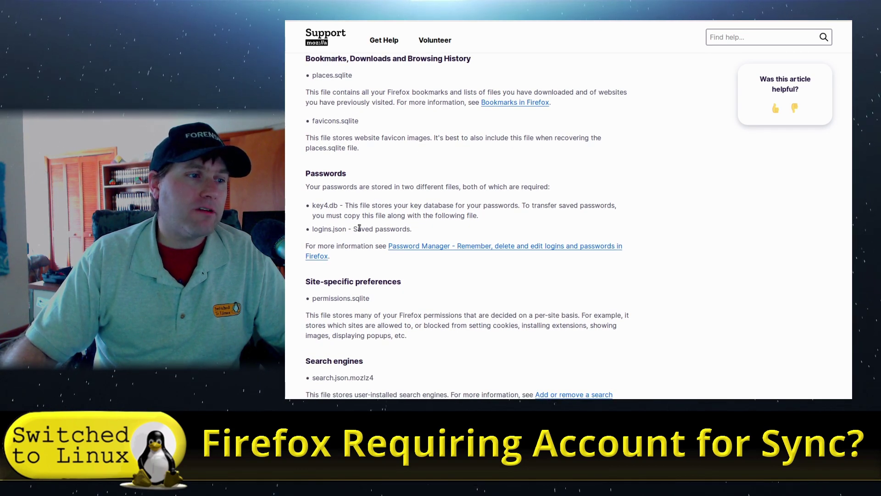
pyautogui.scroll(-3, 359, 228)
pyautogui.scroll(-2, 390, 197)
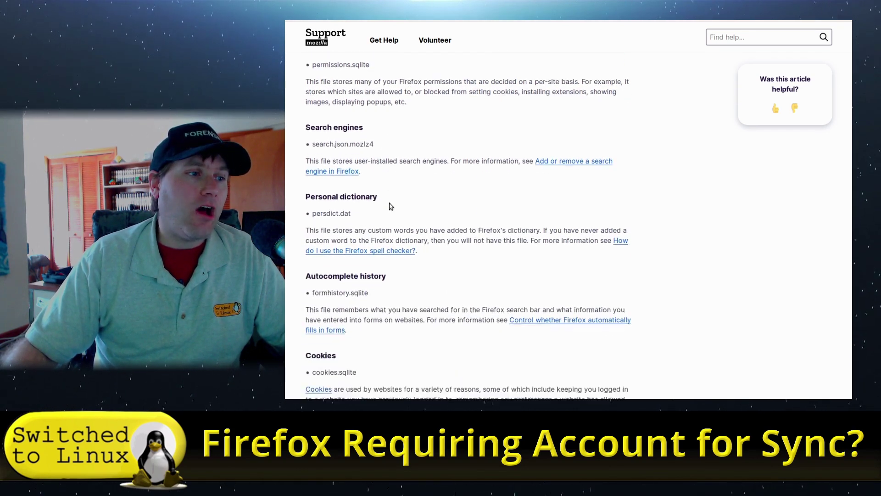
pyautogui.scroll(-3, 390, 206)
pyautogui.scroll(-3, 390, 213)
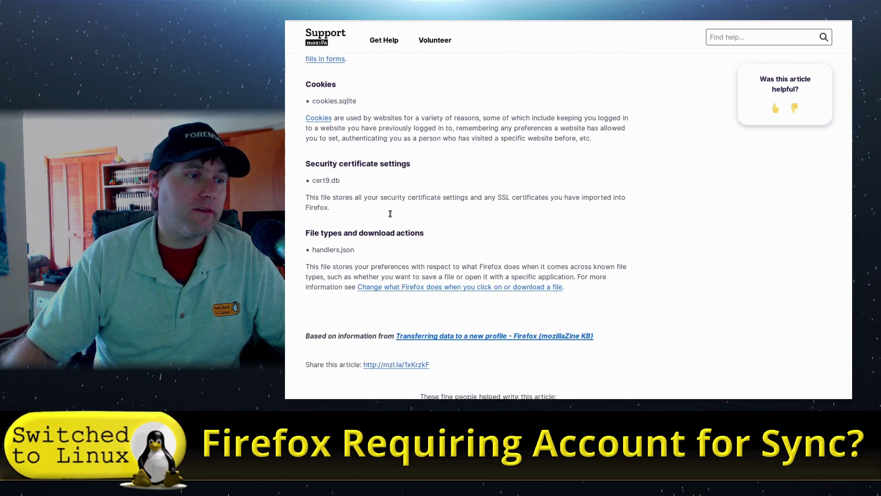
pyautogui.scroll(-2, 390, 213)
pyautogui.scroll(1, 389, 216)
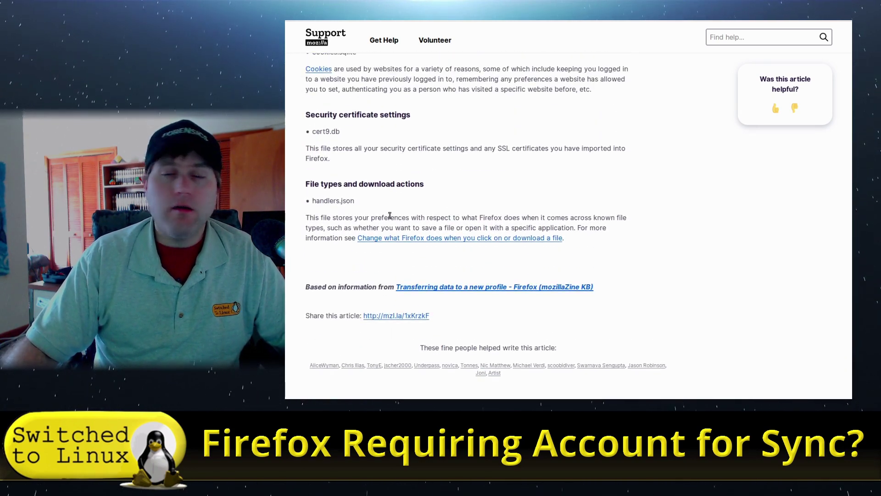
pyautogui.scroll(20, 389, 216)
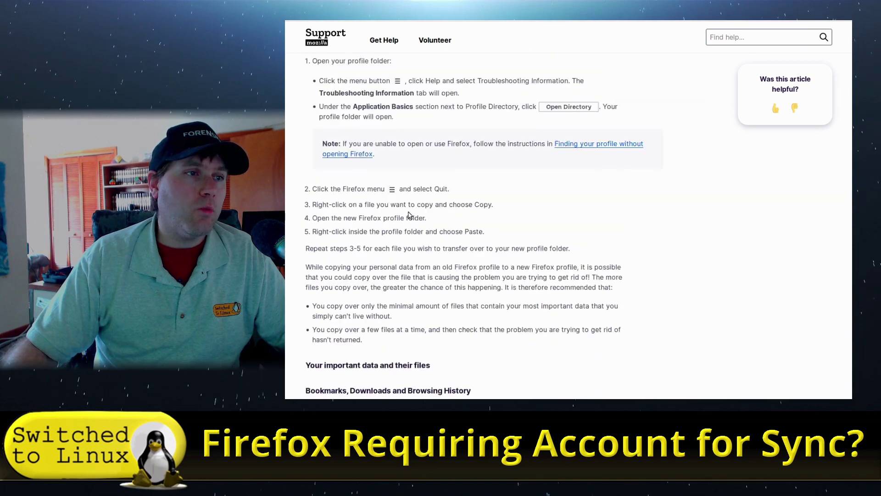
pyautogui.scroll(1, 410, 215)
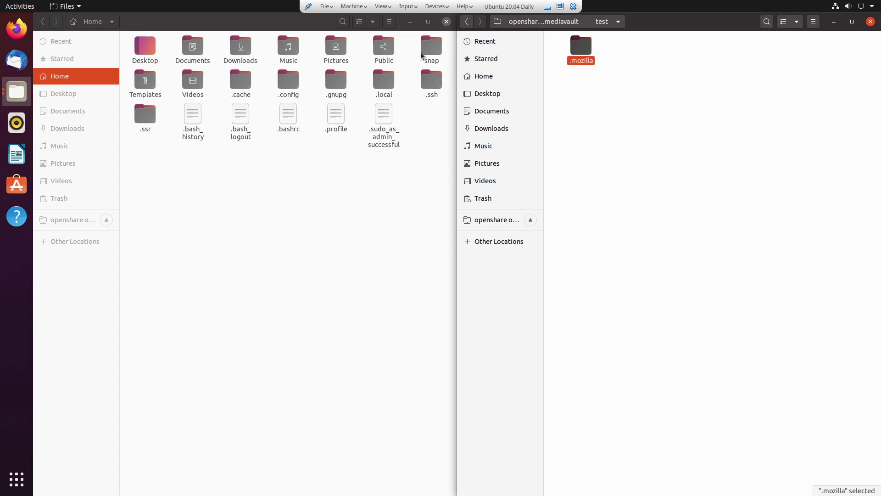
# Open the backup's .mozilla folder and look inside its extensions folder.
pyautogui.click(217, 22)
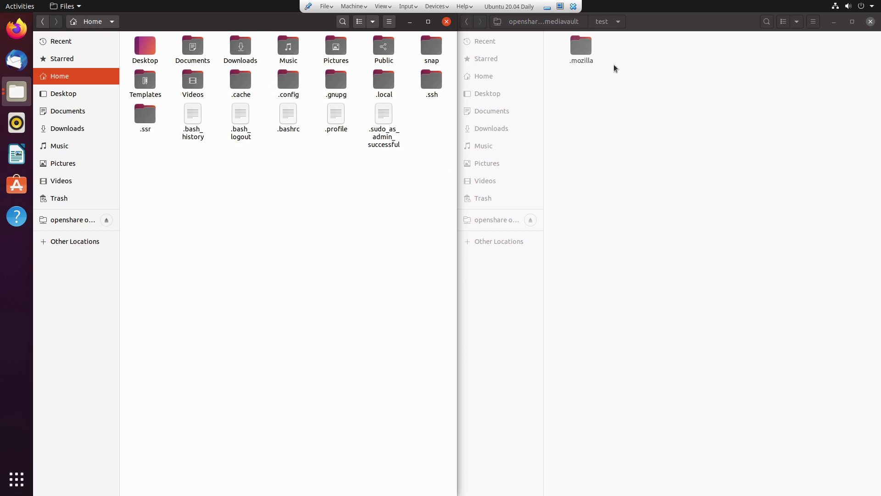
pyautogui.click(626, 82)
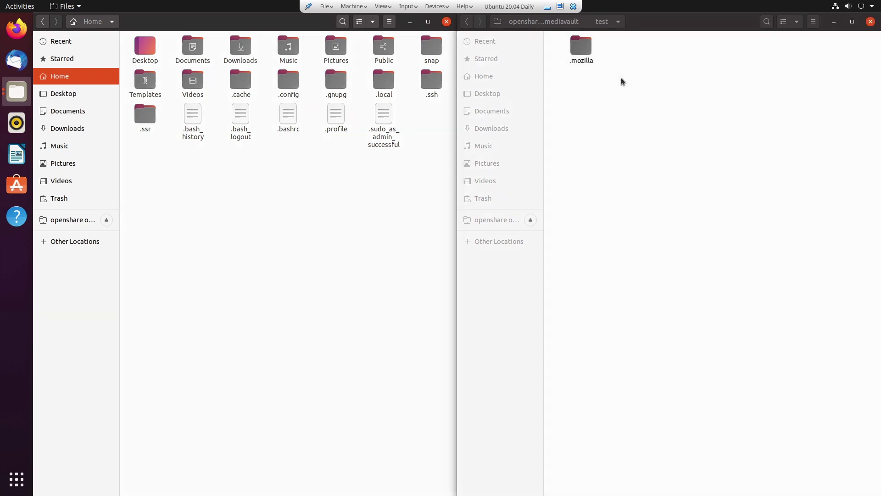
pyautogui.doubleClick(590, 54)
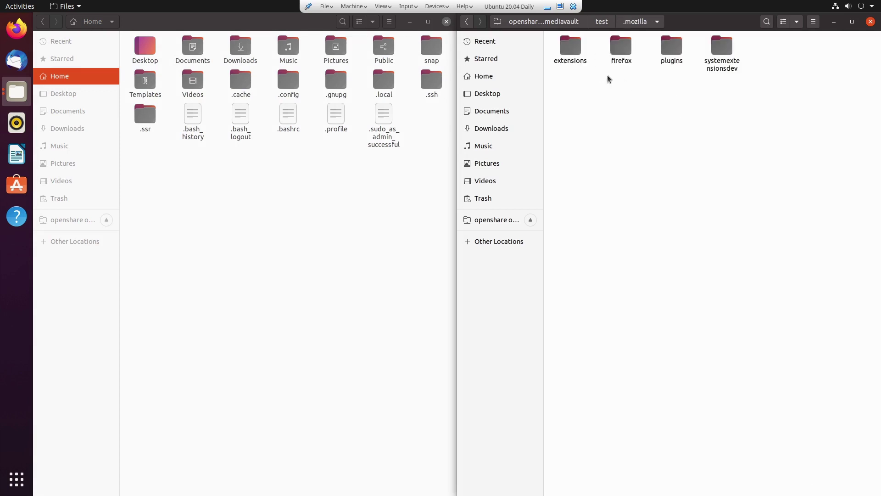
pyautogui.doubleClick(576, 49)
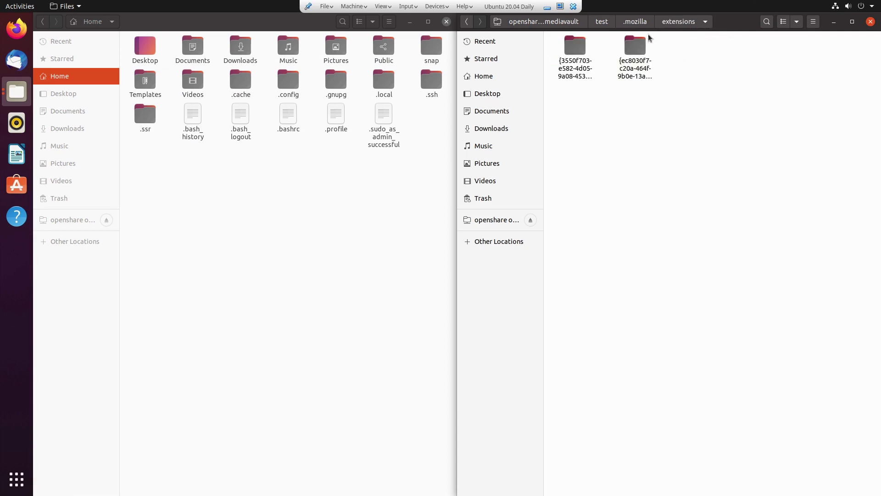
pyautogui.click(640, 23)
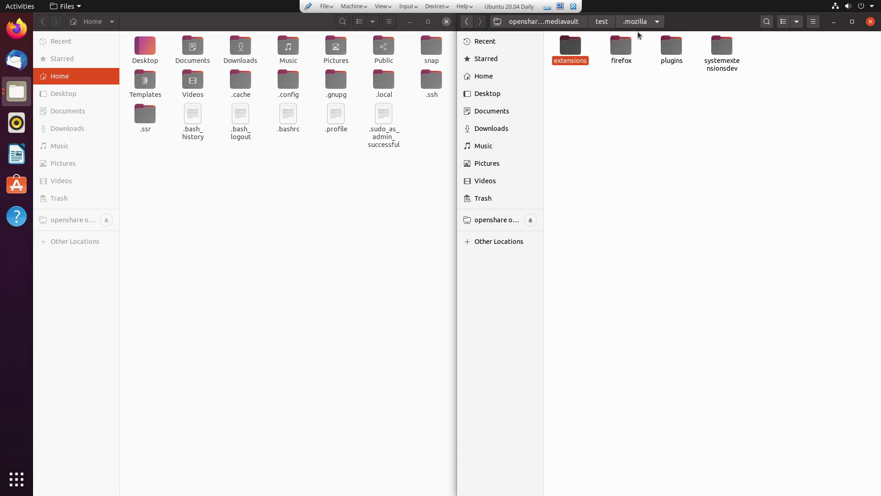
# Open the backup's firefox folder, check installs.ini and profiles.ini, and open or3yomkc.default.
pyautogui.doubleClick(626, 56)
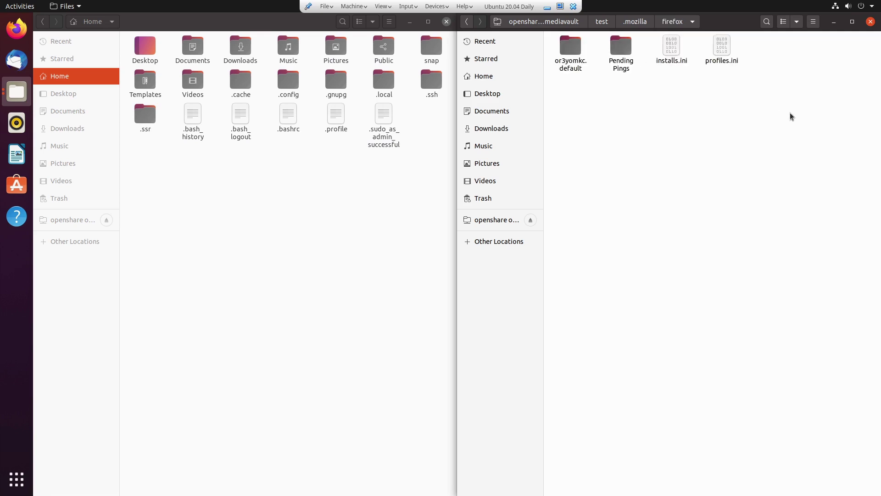
pyautogui.click(669, 55)
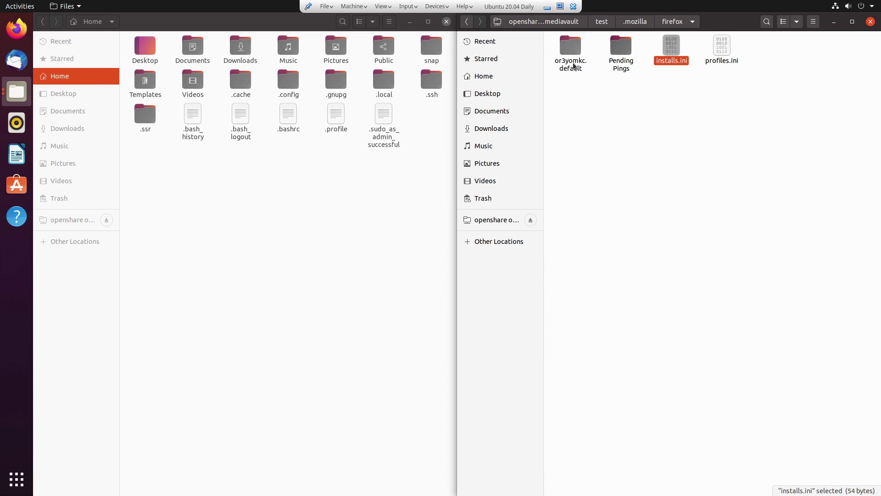
pyautogui.click(718, 50)
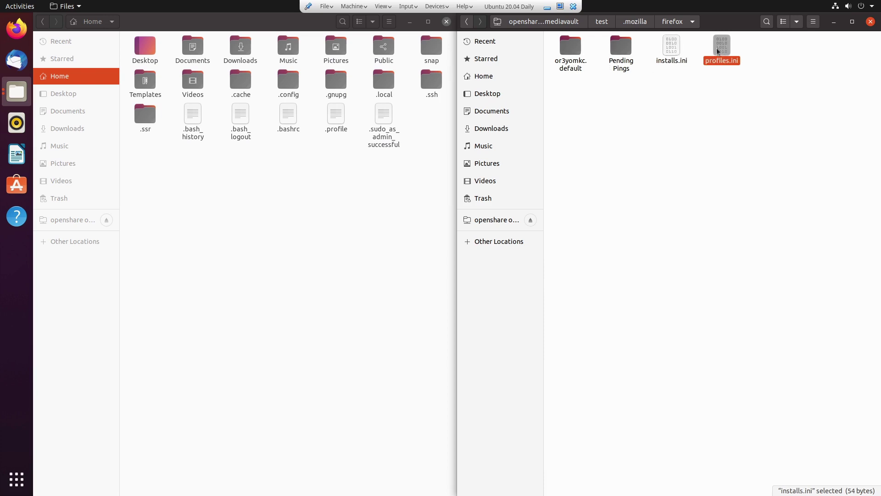
pyautogui.doubleClick(569, 51)
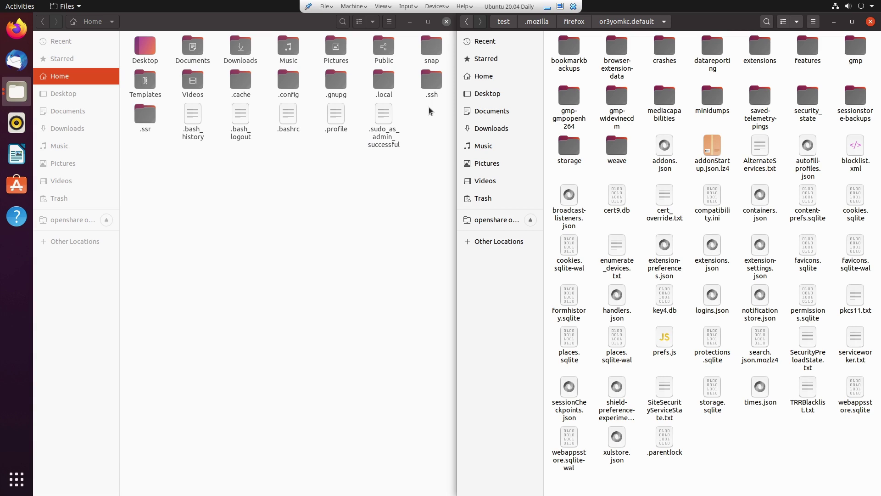
# Launch Firefox once, close its Privacy Notice tab, and quit the browser.
pyautogui.click(17, 28)
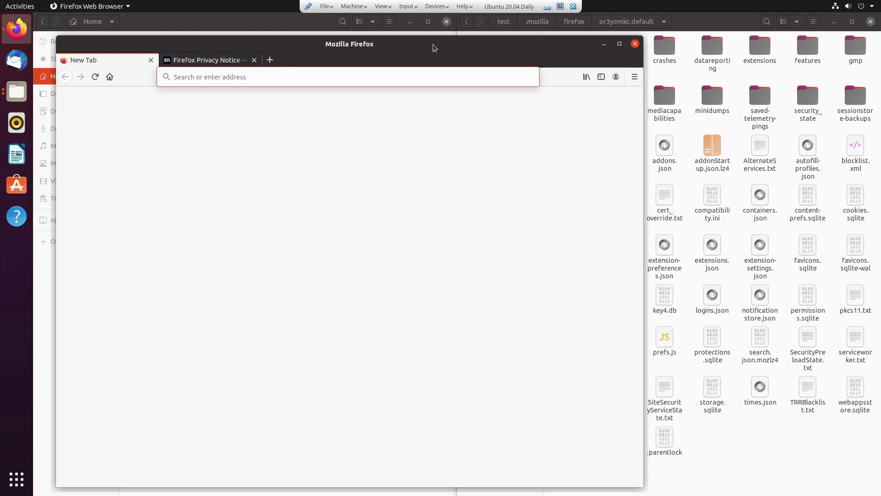
pyautogui.moveTo(434, 48); pyautogui.dragTo(524, 38)
pyautogui.click(321, 50)
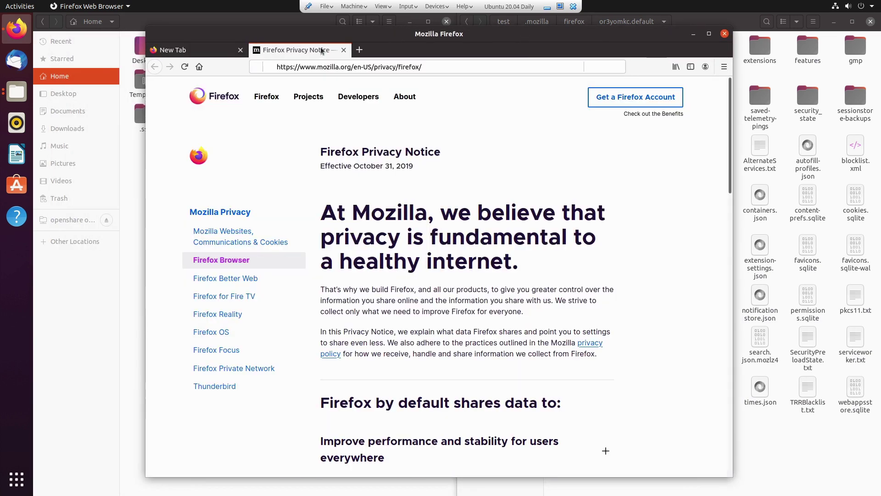
pyautogui.click(344, 50)
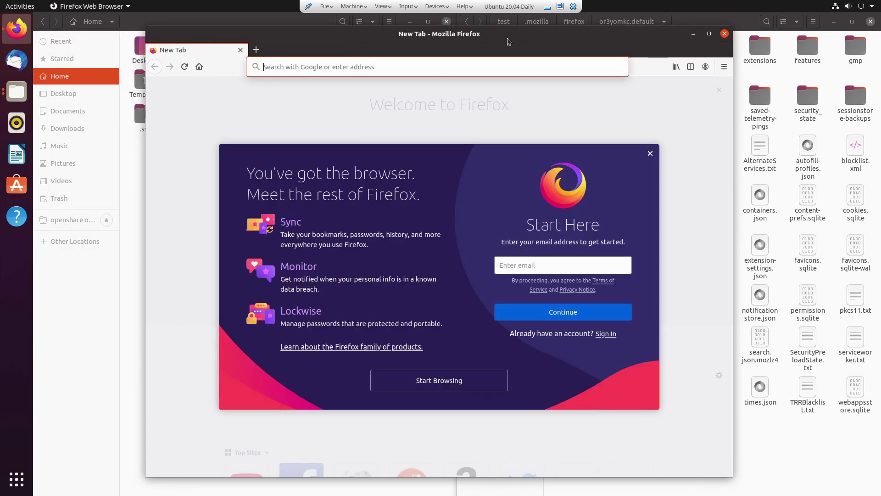
pyautogui.click(725, 33)
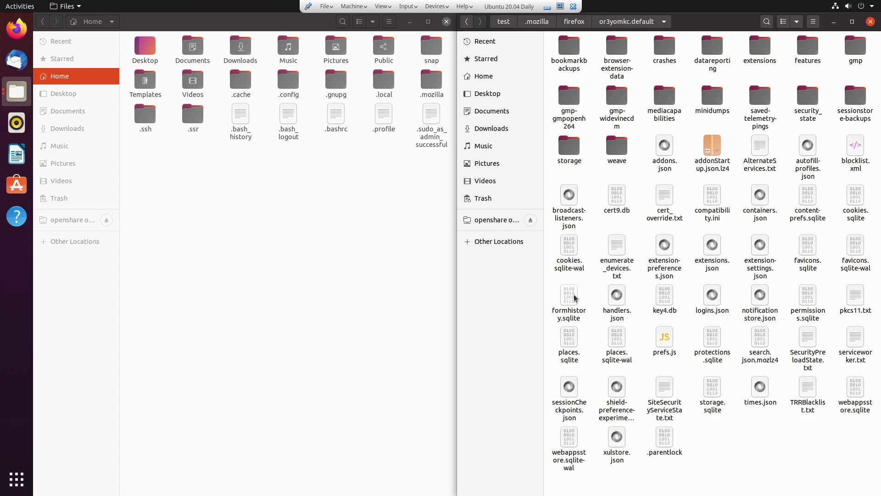
# Browse the new ~/.mozilla/firefox, return both windows up a level, and delete Home's .mozilla.
pyautogui.doubleClick(430, 81)
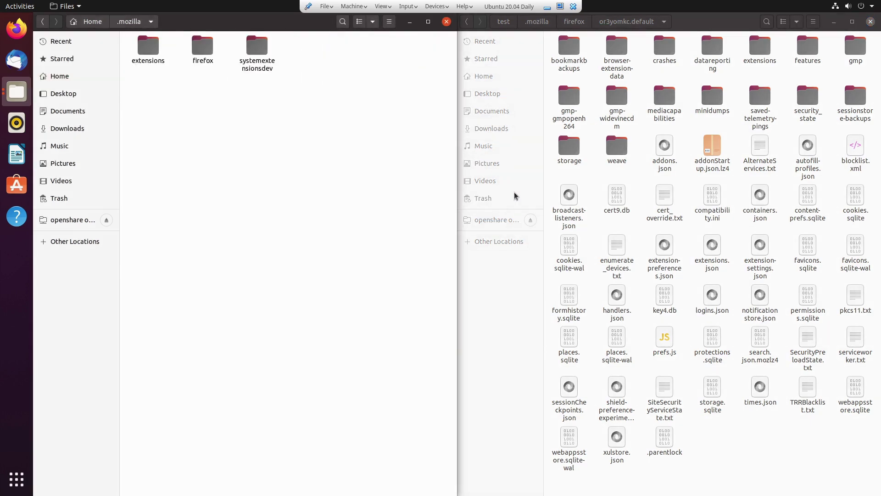
pyautogui.click(205, 49)
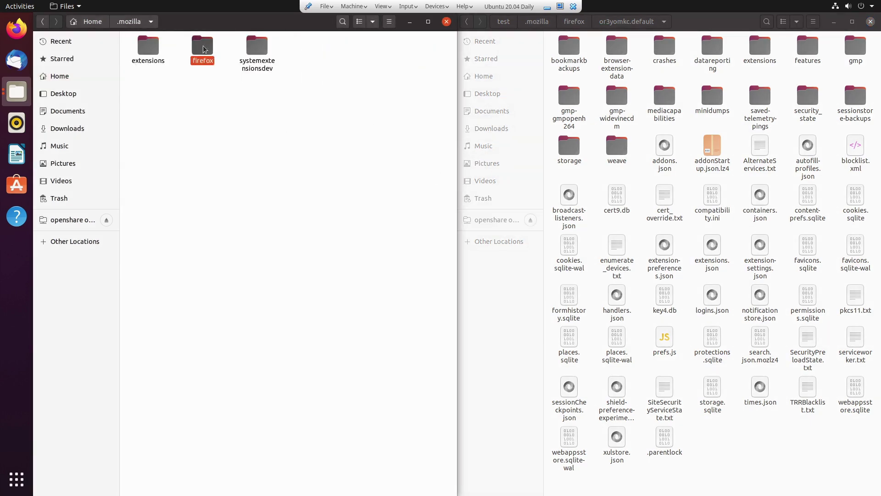
pyautogui.doubleClick(205, 49)
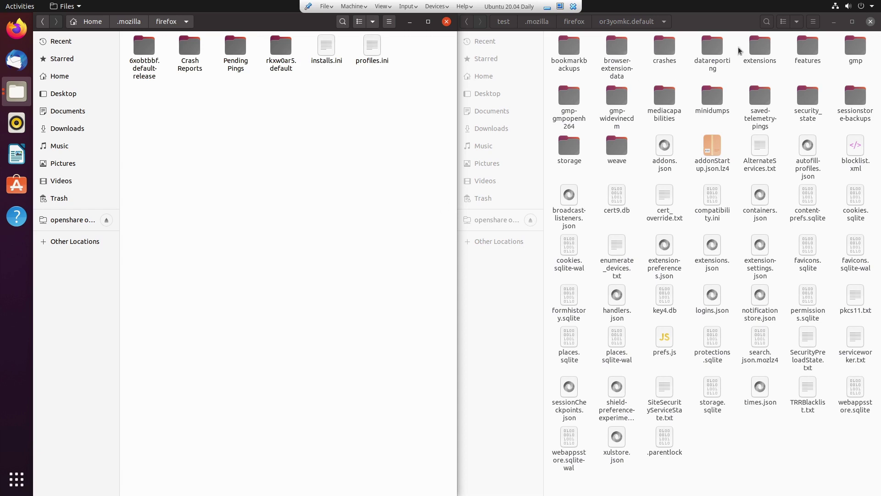
pyautogui.click(571, 24)
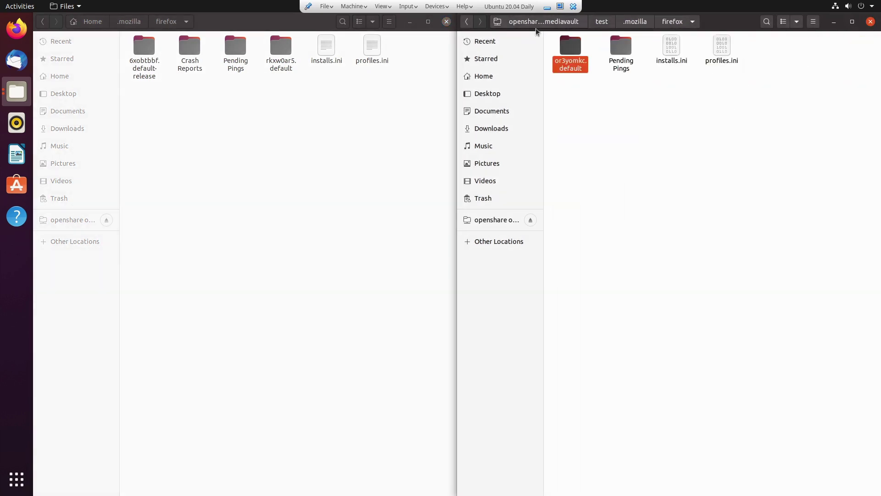
pyautogui.click(631, 24)
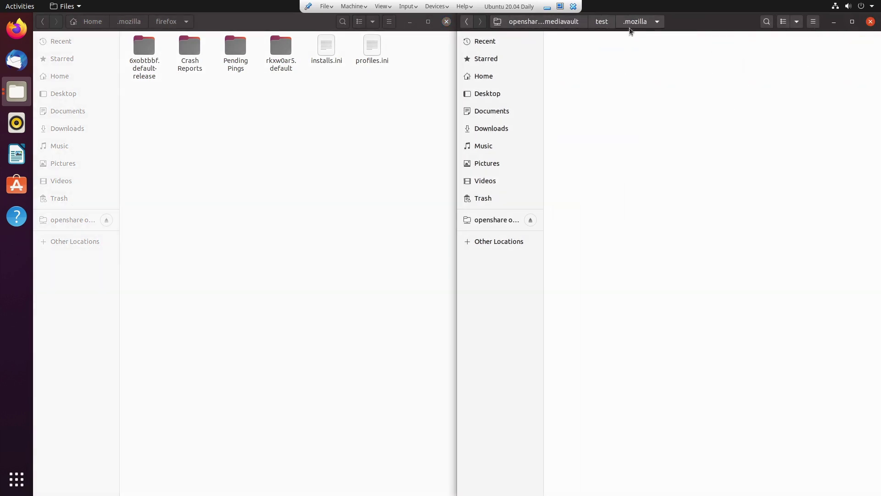
pyautogui.click(598, 23)
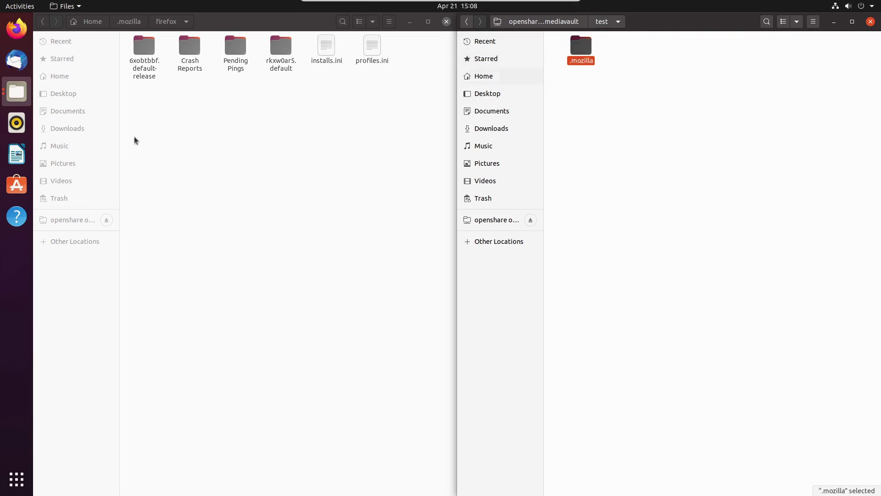
pyautogui.click(129, 22)
pyautogui.click(92, 22)
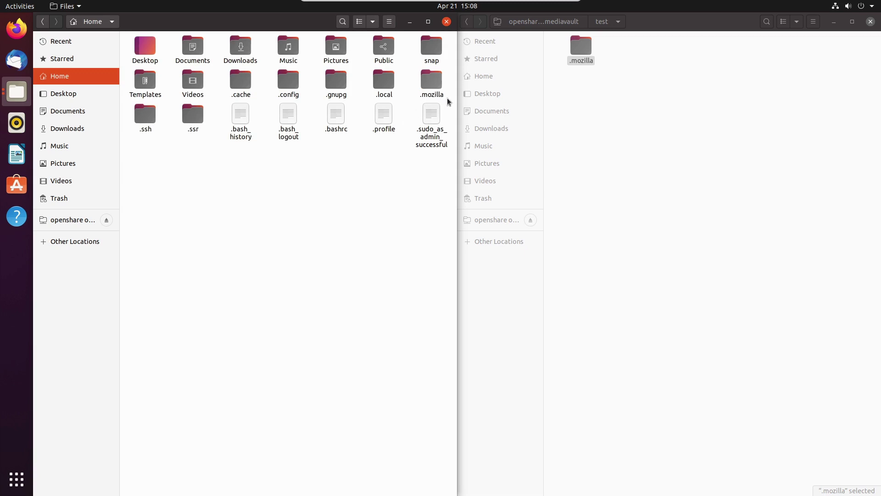
pyautogui.click(431, 83)
pyautogui.press('Delete')
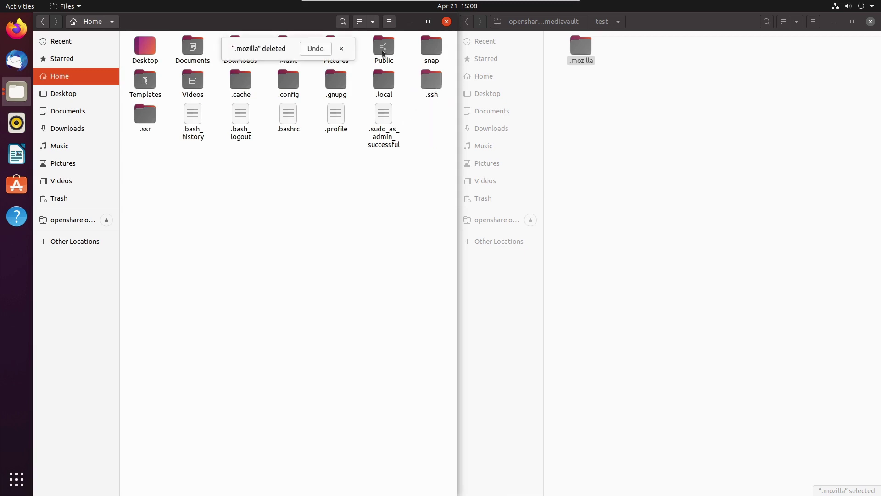
# Copy the desktop .mozilla folder, paste it into Home, and snap the window left.
pyautogui.moveTo(285, 23); pyautogui.dragTo(517, 73)
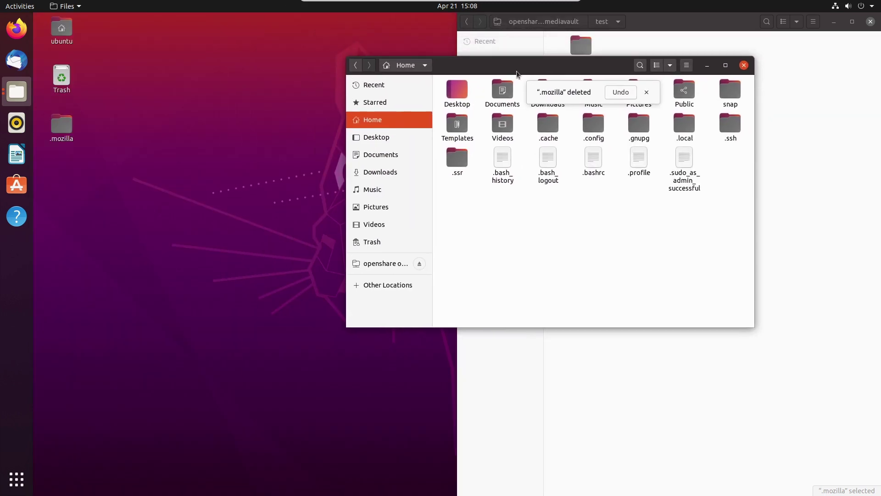
pyautogui.click(58, 138)
pyautogui.rightClick(65, 128)
pyautogui.click(133, 114)
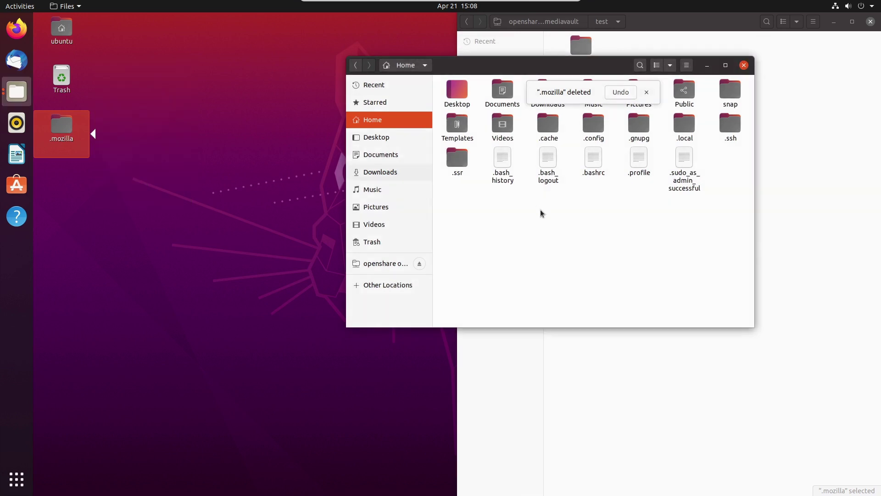
pyautogui.rightClick(585, 240)
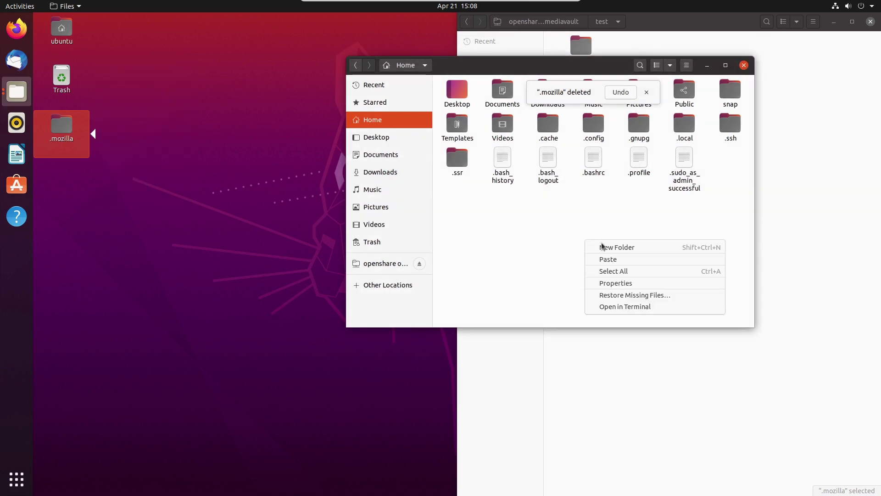
pyautogui.click(644, 260)
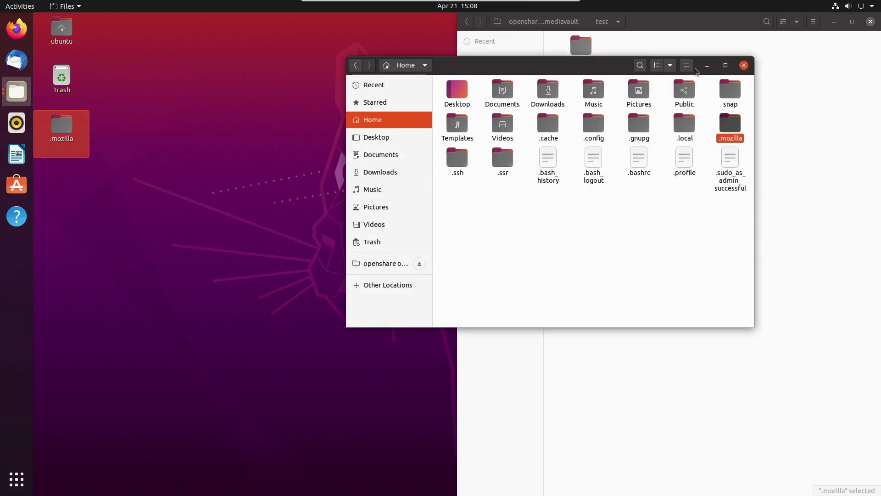
pyautogui.moveTo(610, 69); pyautogui.dragTo(5, 275)
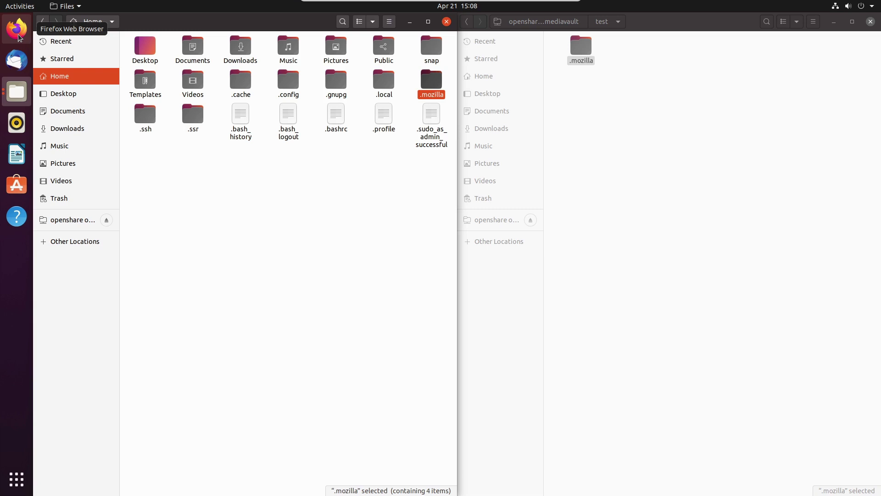
# Launch Firefox, choose Create New Profile at the older-version warning, then quit closing both tabs.
pyautogui.click(18, 34)
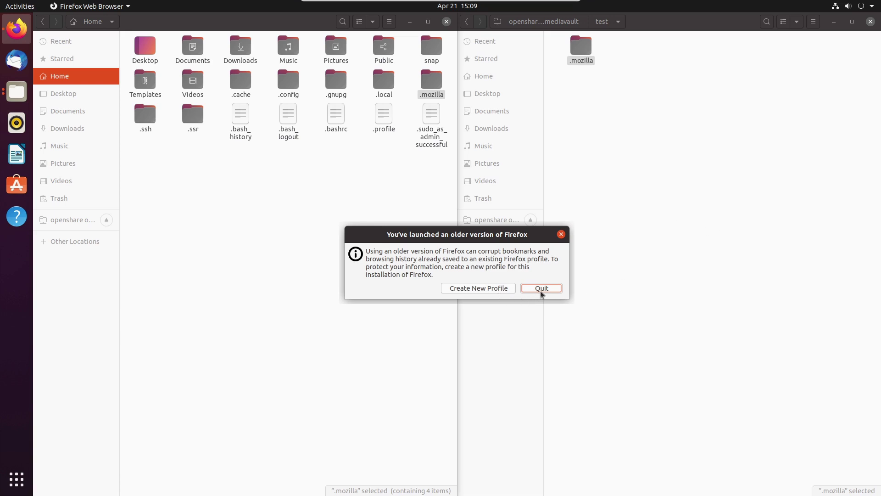
pyautogui.click(481, 288)
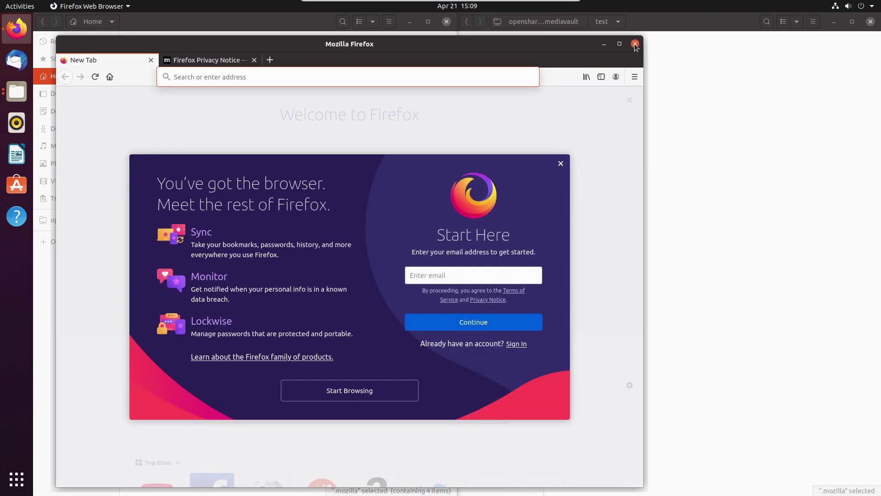
pyautogui.click(635, 44)
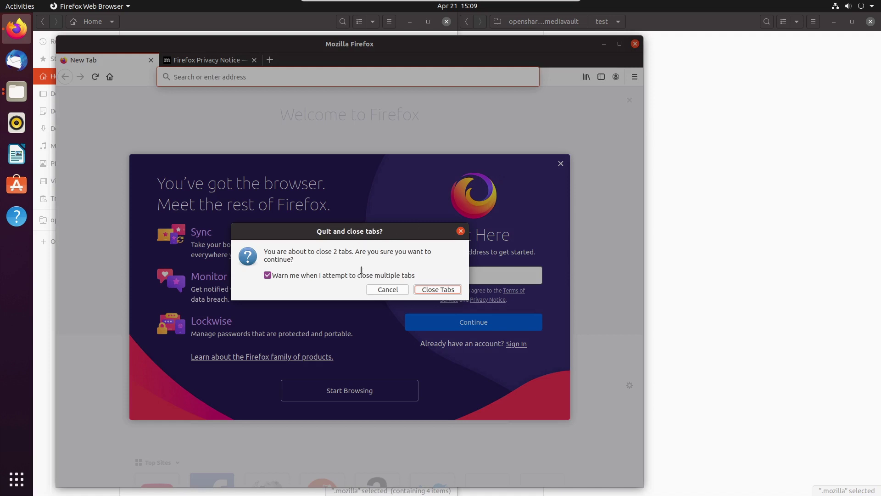
pyautogui.click(434, 289)
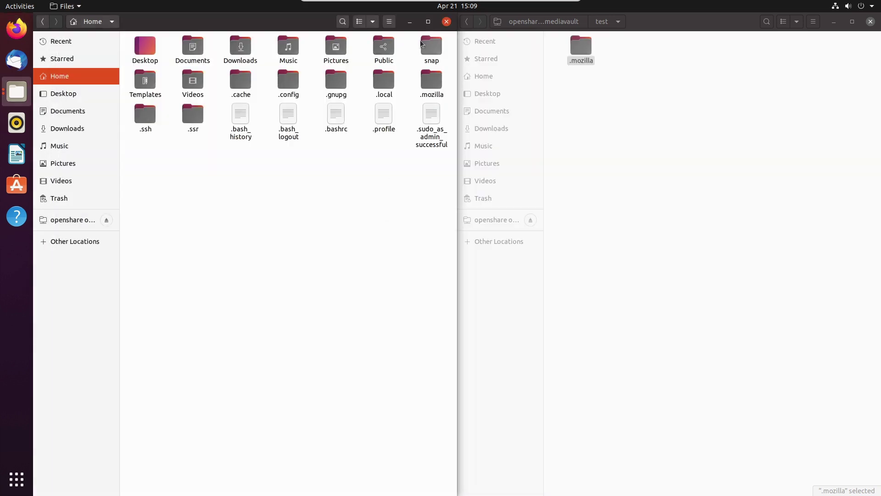
# Browse to ~/.mozilla/firefox beside zsql6pav.default-release and open installs.ini in Text Editor.
pyautogui.doubleClick(434, 86)
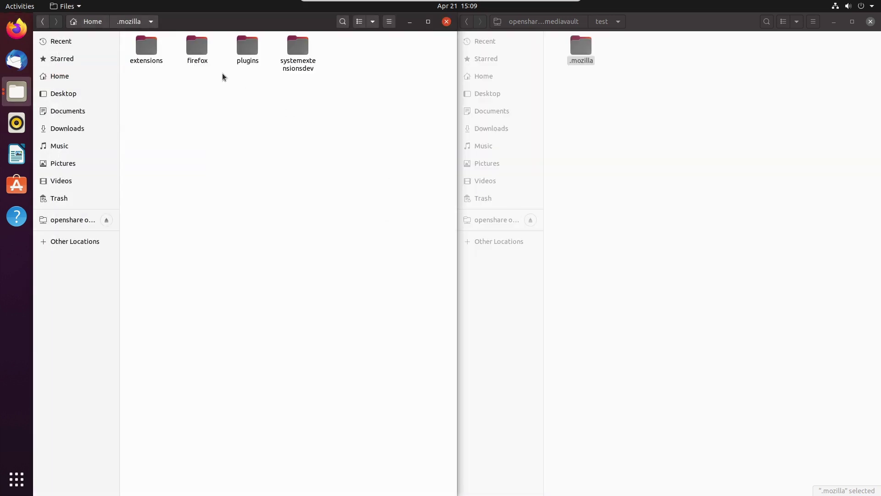
pyautogui.doubleClick(198, 46)
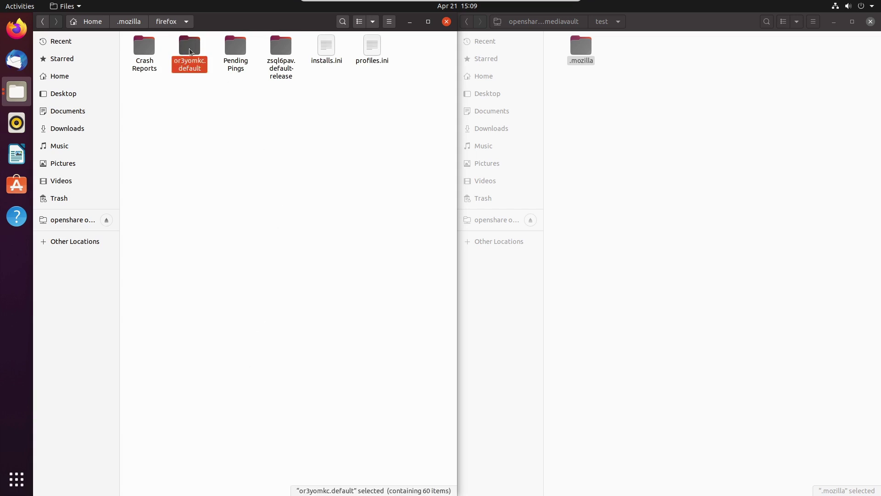
pyautogui.click(283, 69)
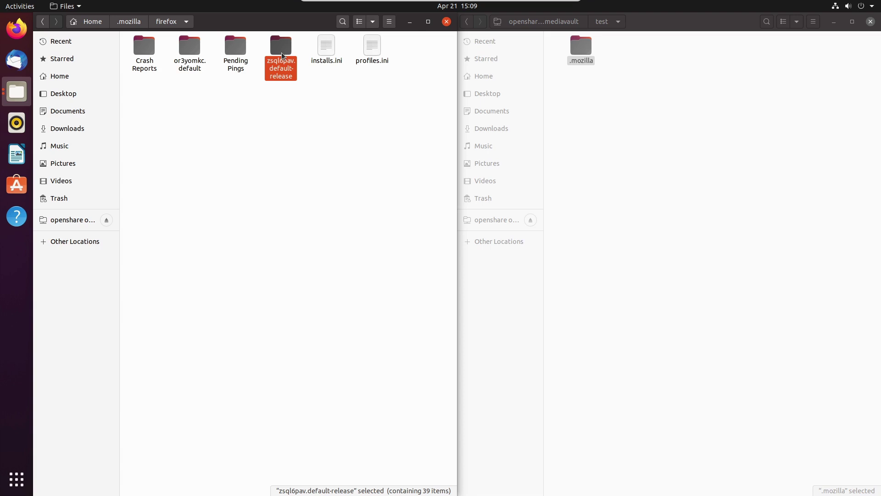
pyautogui.click(323, 54)
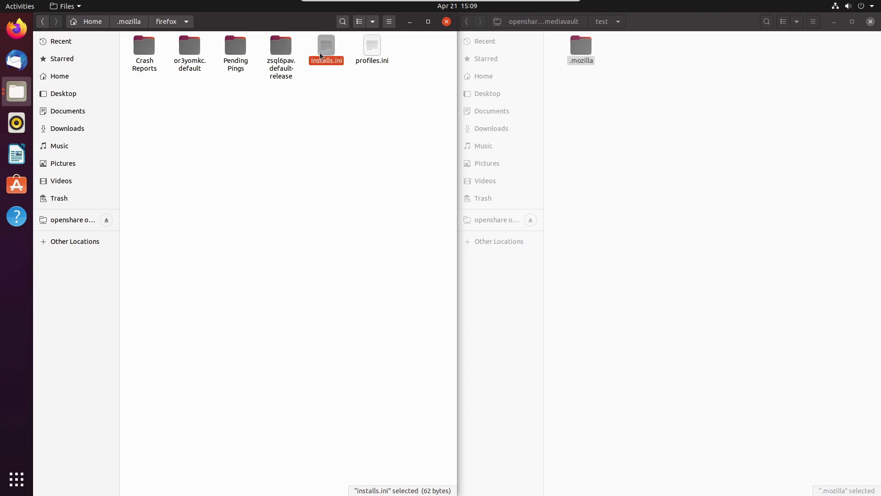
pyautogui.doubleClick(320, 53)
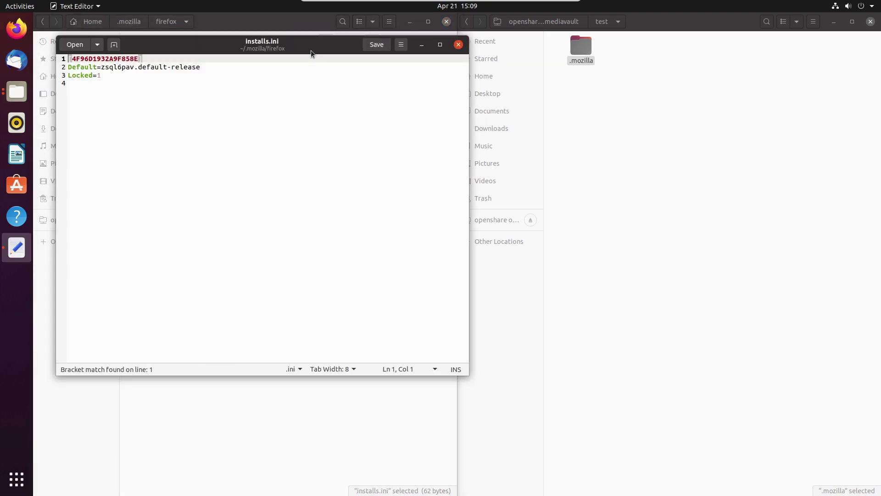
# Open profiles.ini as a second editor tab and review its Install and profile entries.
pyautogui.moveTo(311, 53); pyautogui.dragTo(704, 136)
pyautogui.doubleClick(376, 59)
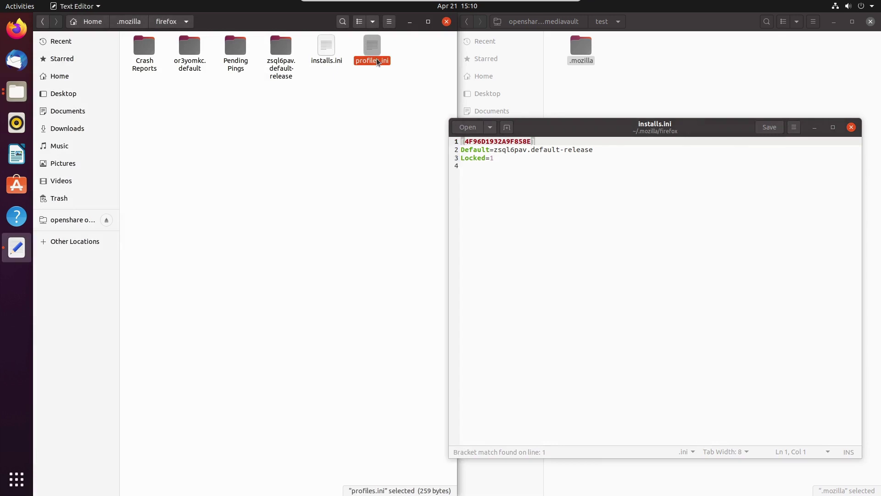
pyautogui.moveTo(614, 142); pyautogui.dragTo(448, 128)
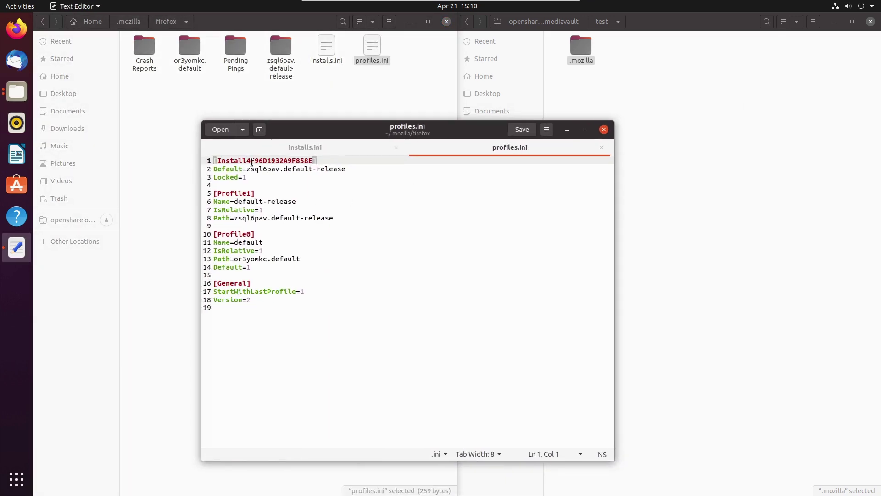
pyautogui.moveTo(256, 168); pyautogui.dragTo(344, 166)
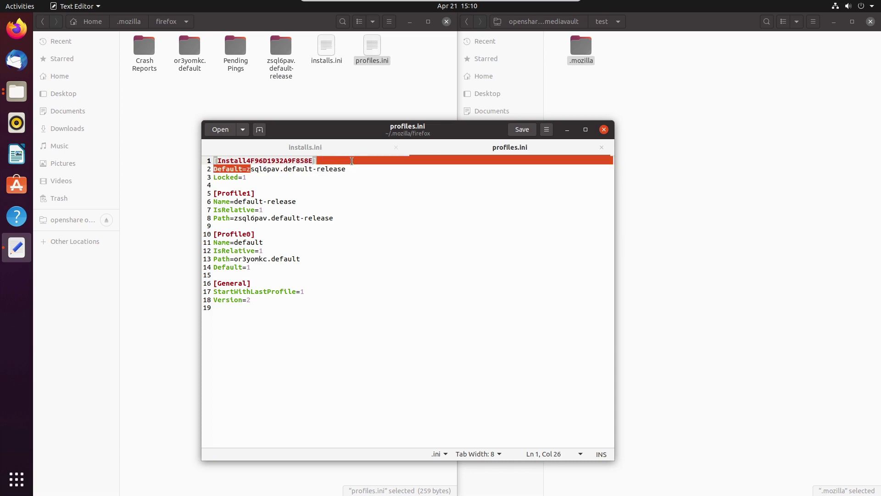
pyautogui.moveTo(241, 201); pyautogui.dragTo(320, 203)
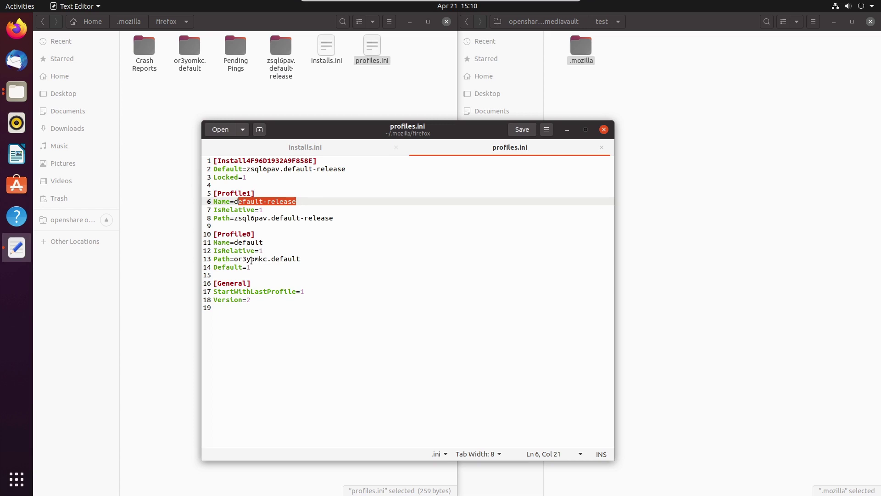
pyautogui.click(280, 203)
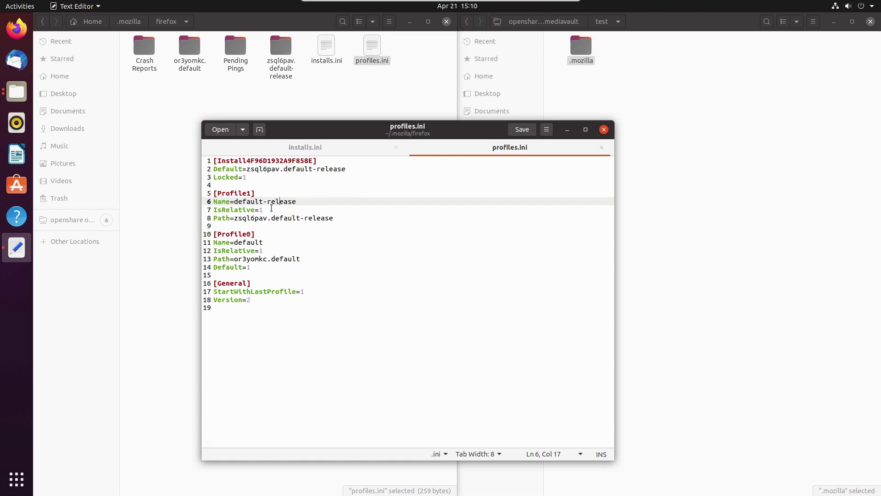
# Change StartWithLastProfile from 1 to 0, save profiles.ini, and switch to installs.ini.
pyautogui.click(316, 291)
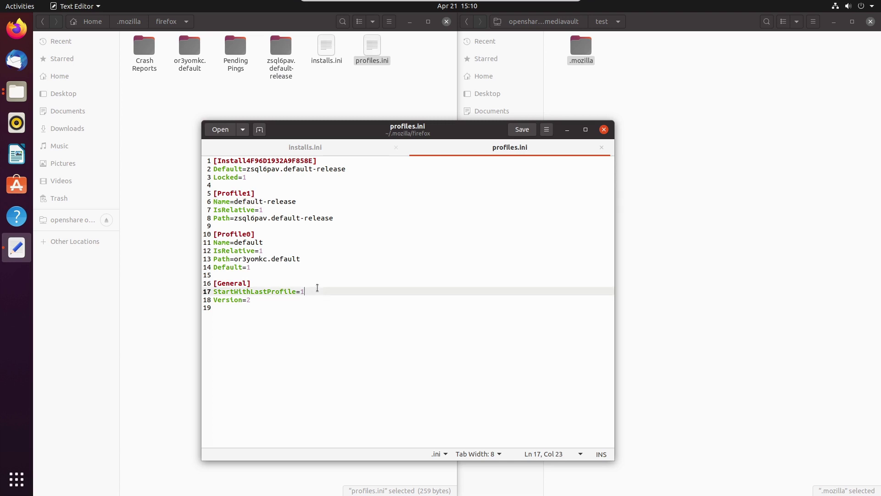
pyautogui.press('BackSpace')
pyautogui.write('0')
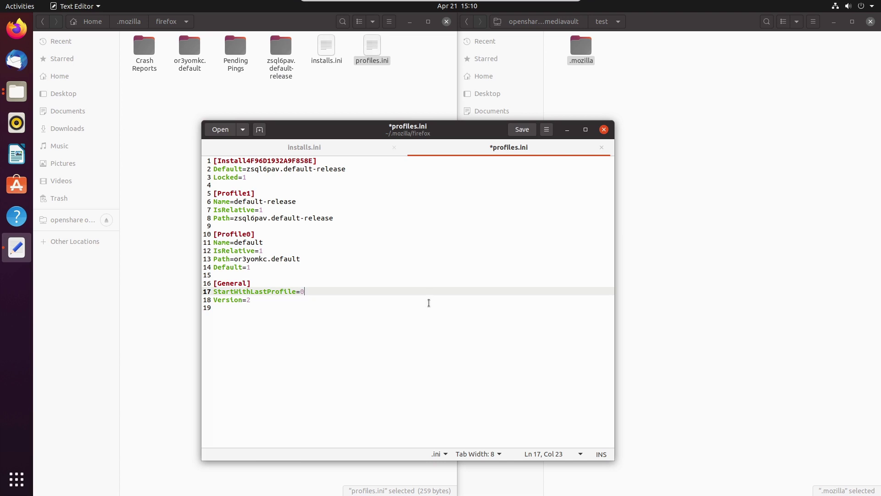
pyautogui.hotkey('ctrl', 's')
pyautogui.click(346, 150)
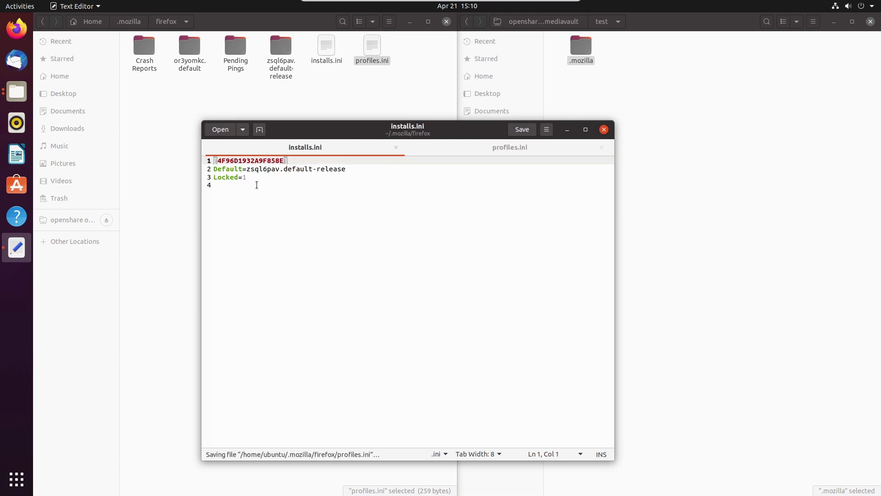
# Close the editor, try the 'default' profile, quit at the version warning, then start 'default-release'.
pyautogui.click(604, 130)
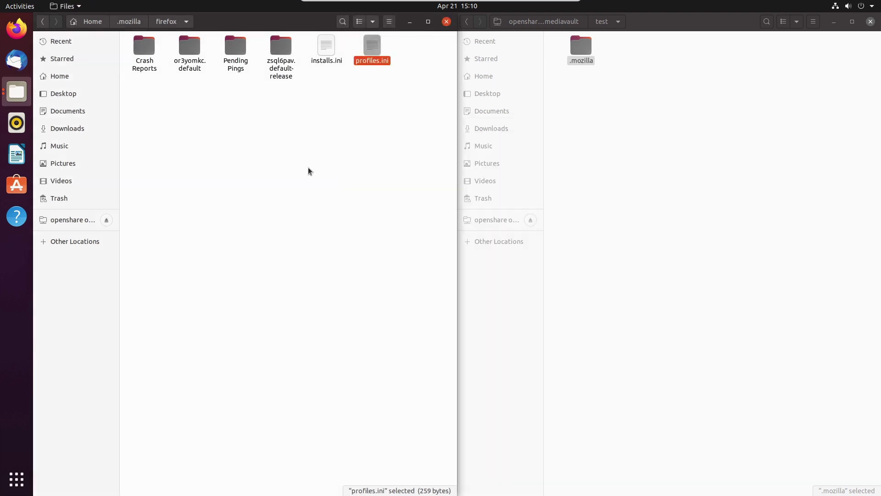
pyautogui.click(307, 169)
pyautogui.click(9, 33)
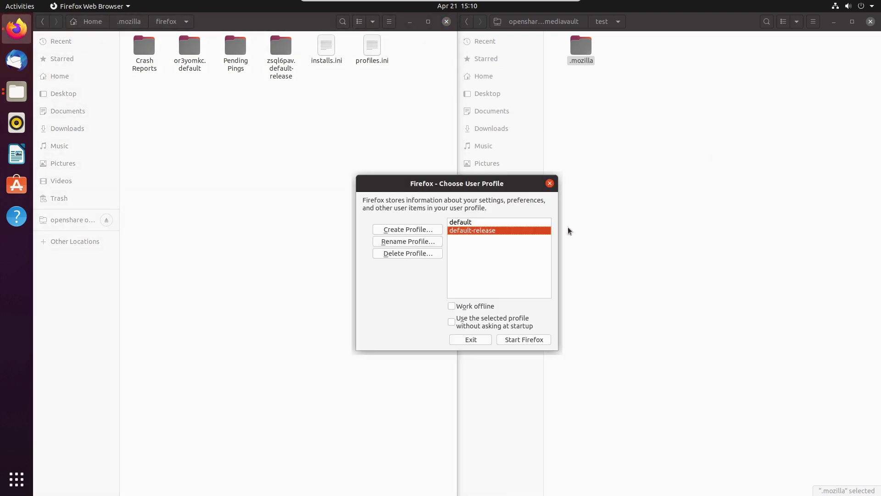
pyautogui.click(485, 223)
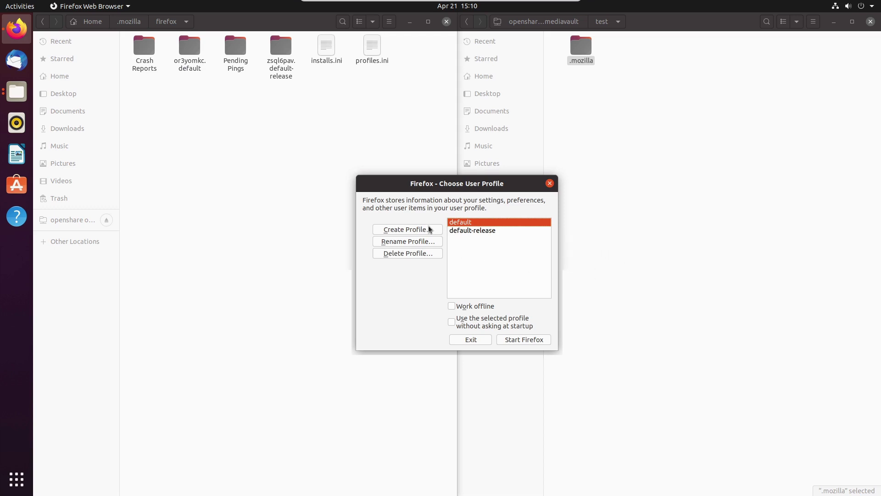
pyautogui.doubleClick(477, 223)
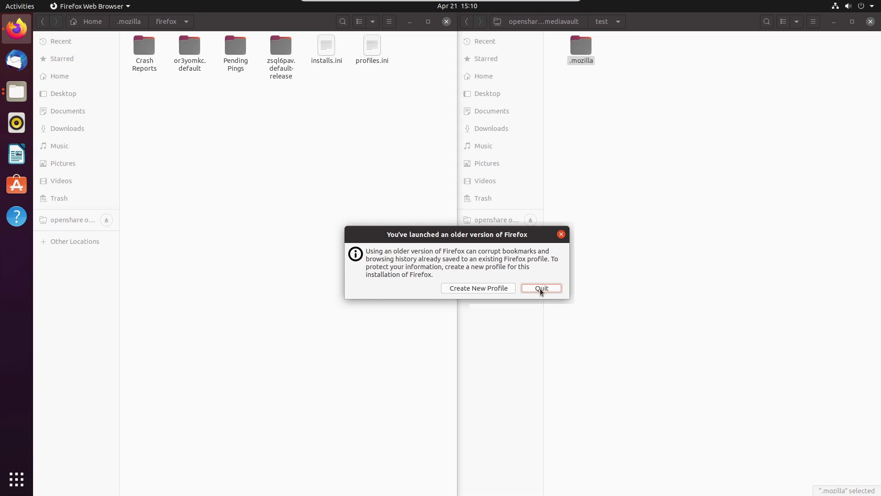
pyautogui.click(540, 288)
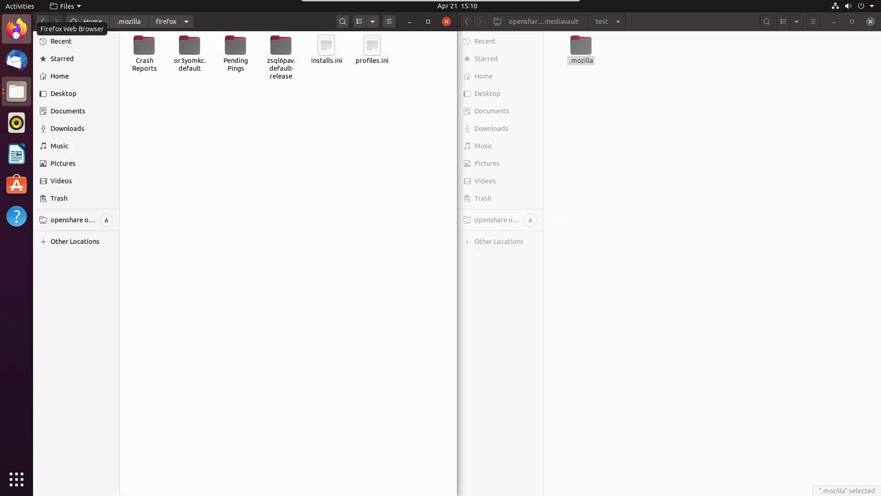
pyautogui.click(17, 29)
pyautogui.doubleClick(497, 230)
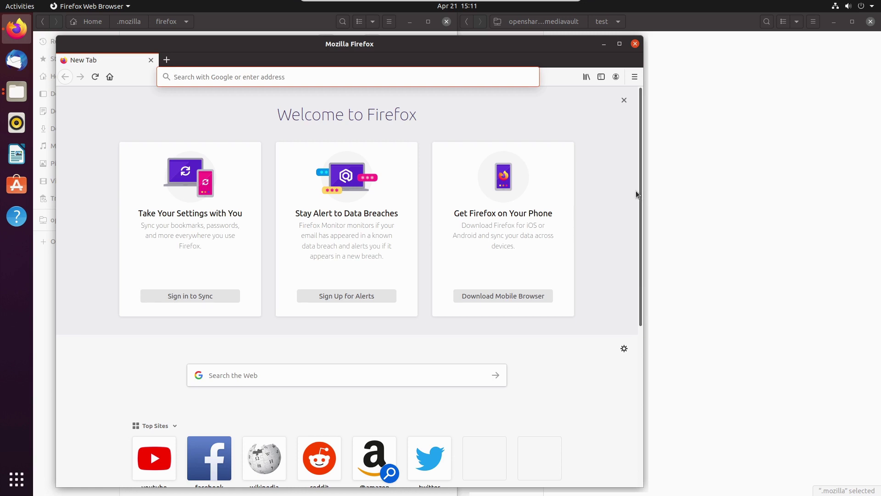
# Show the Bookmarks Toolbar through View > Toolbars, leaving the Menu Bar hidden.
pyautogui.press('alt')
pyautogui.click(106, 59)
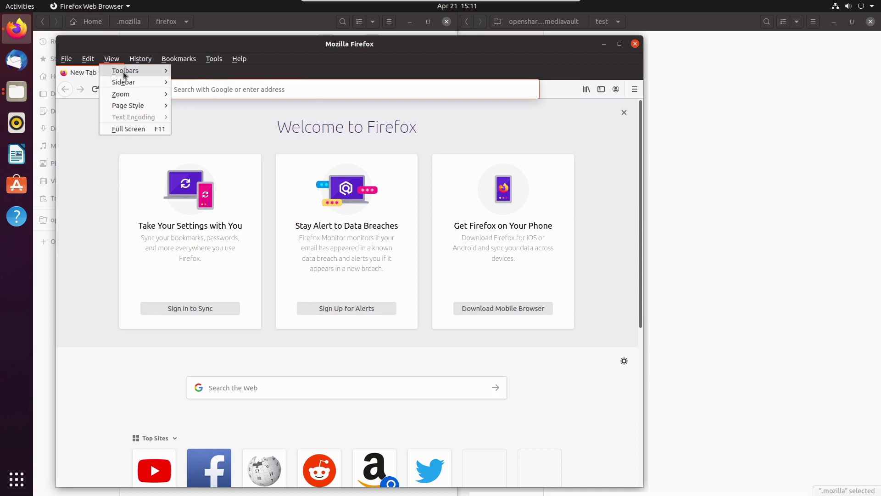
pyautogui.moveTo(125, 70)
pyautogui.click(196, 70)
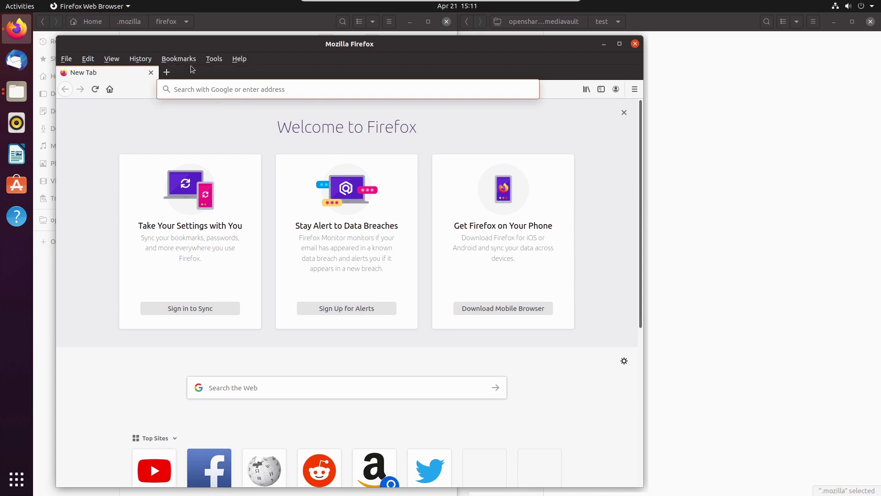
pyautogui.click(112, 60)
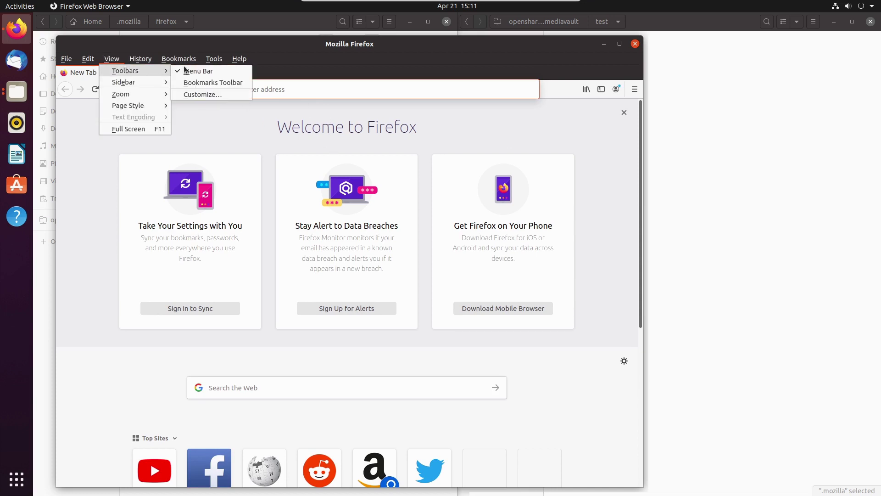
pyautogui.moveTo(131, 74)
pyautogui.click(190, 82)
pyautogui.click(115, 58)
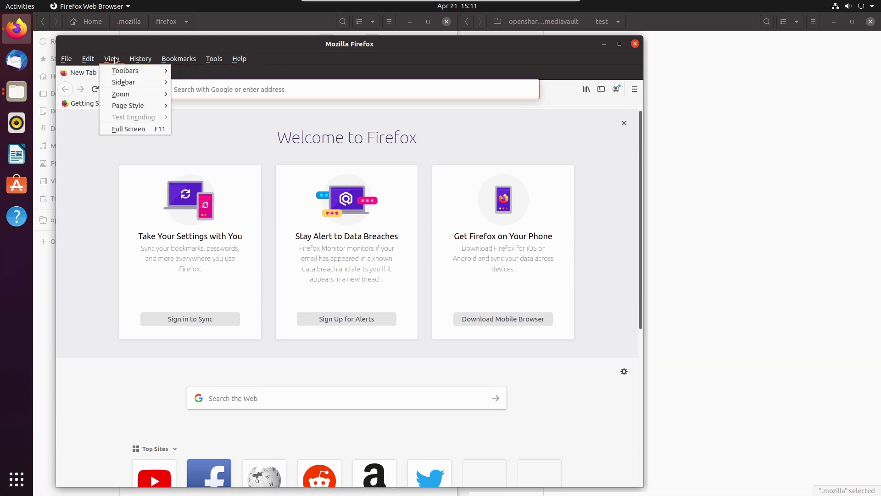
pyautogui.moveTo(120, 73)
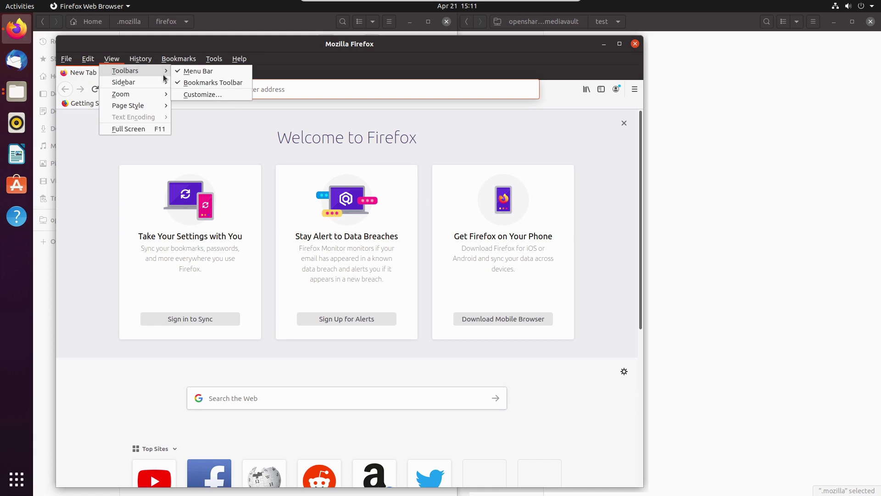
pyautogui.click(195, 71)
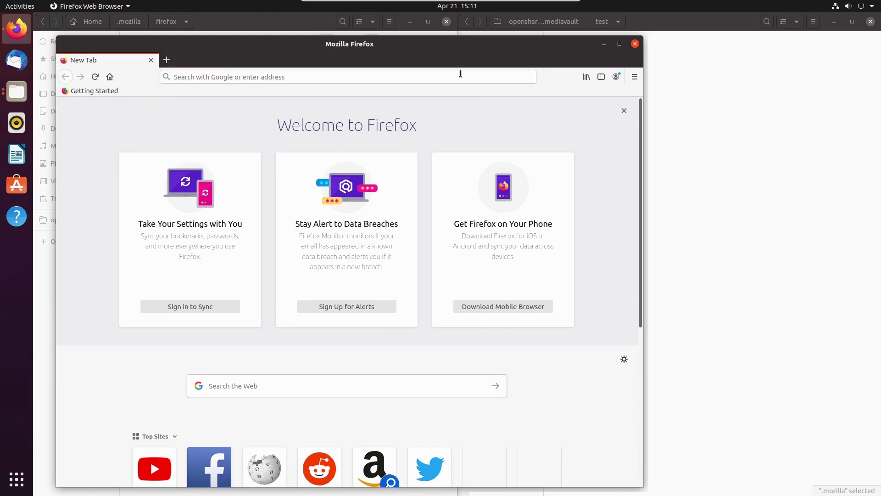
# Review the installed extensions in the Add-ons Manager, then close Firefox.
pyautogui.click(636, 78)
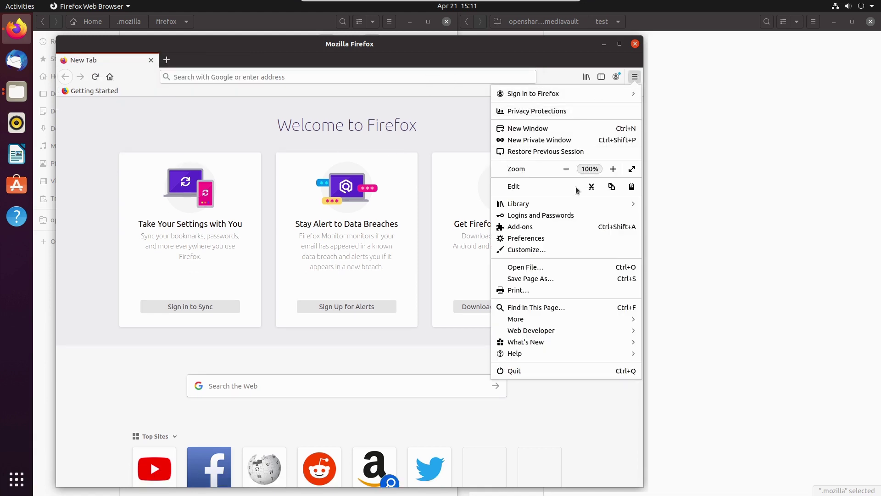
pyautogui.click(540, 227)
pyautogui.click(95, 166)
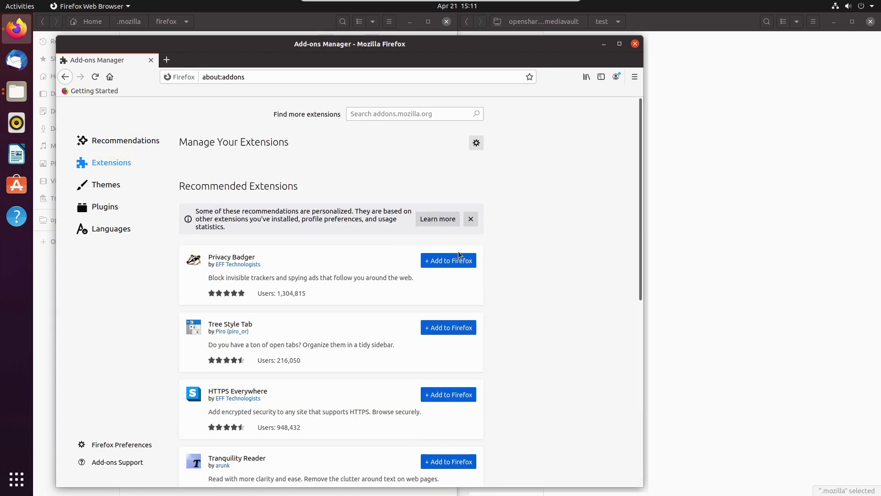
pyautogui.click(635, 44)
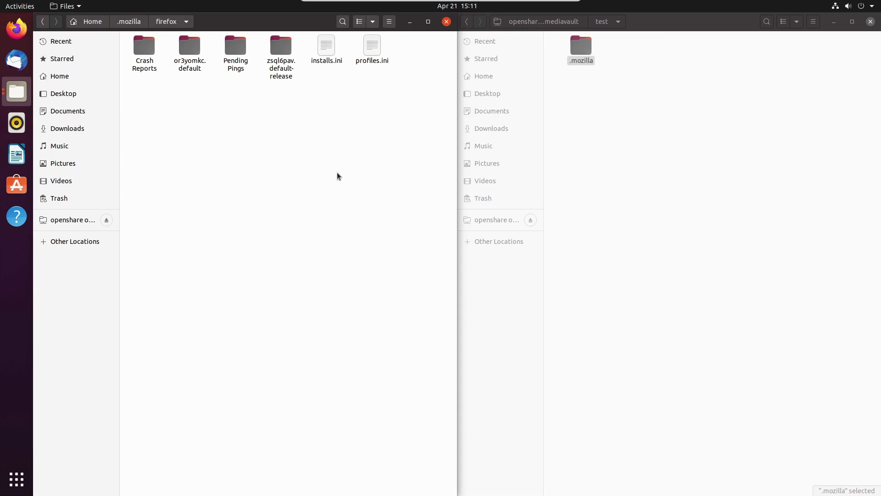
# Open zsql6pav.default-release on the left and the backup's .mozilla/firefox/or3yomkc.default profile on the right.
pyautogui.doubleClick(279, 45)
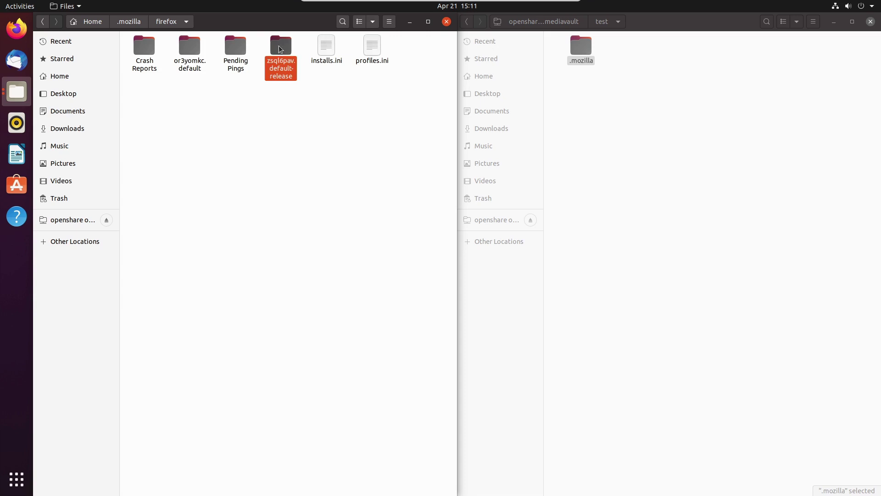
pyautogui.doubleClick(582, 47)
pyautogui.doubleClick(621, 49)
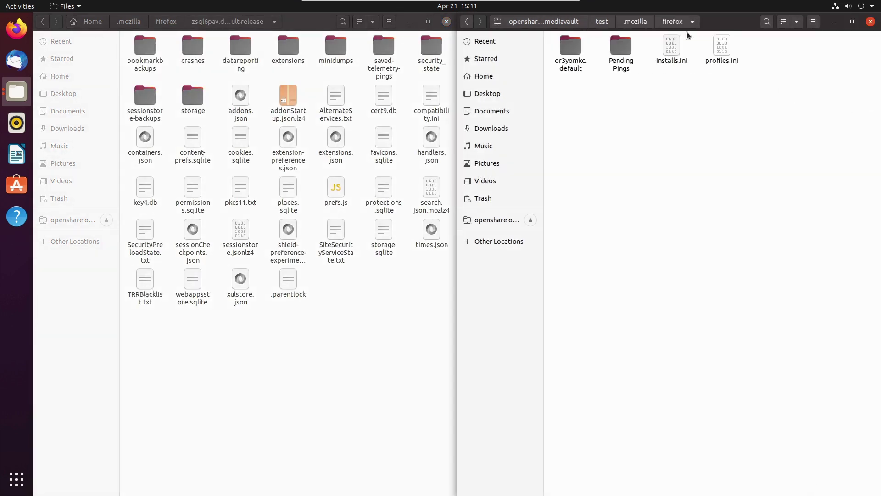
pyautogui.doubleClick(565, 48)
# Copy the backup's staged folder and two .xpi add-ons into the new profile's extensions folder.
pyautogui.doubleClick(284, 53)
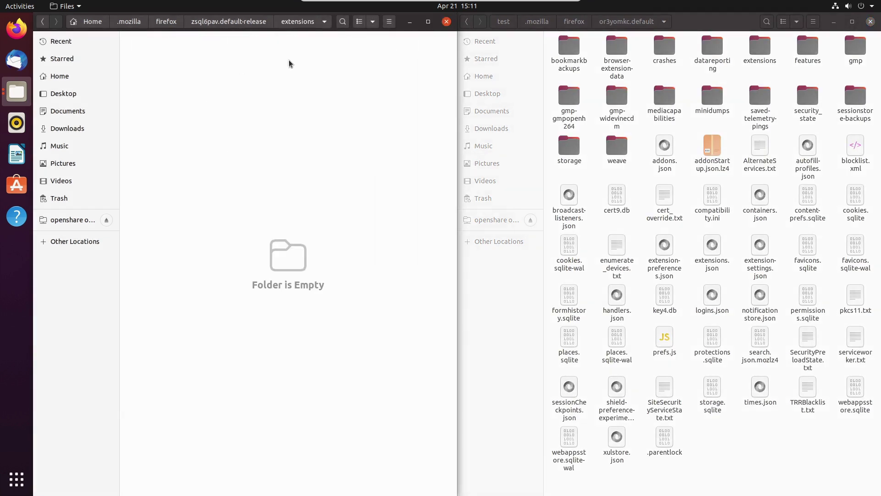
pyautogui.doubleClick(764, 52)
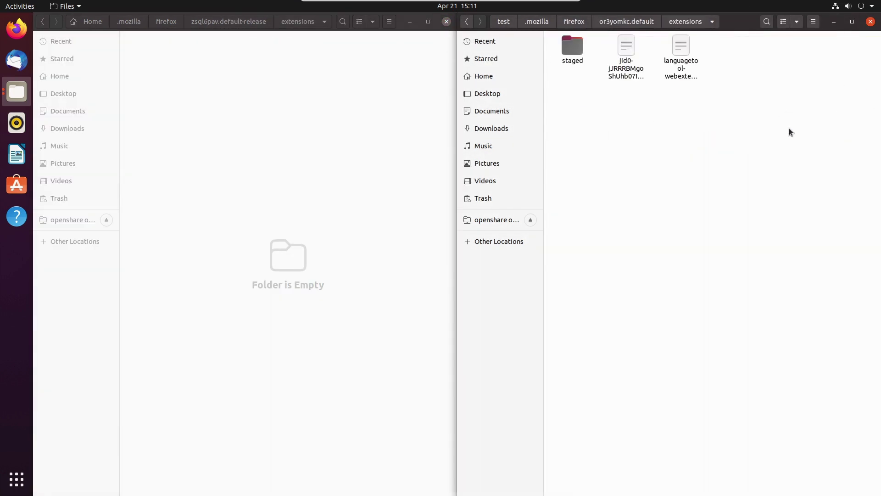
pyautogui.moveTo(801, 146); pyautogui.dragTo(566, 49)
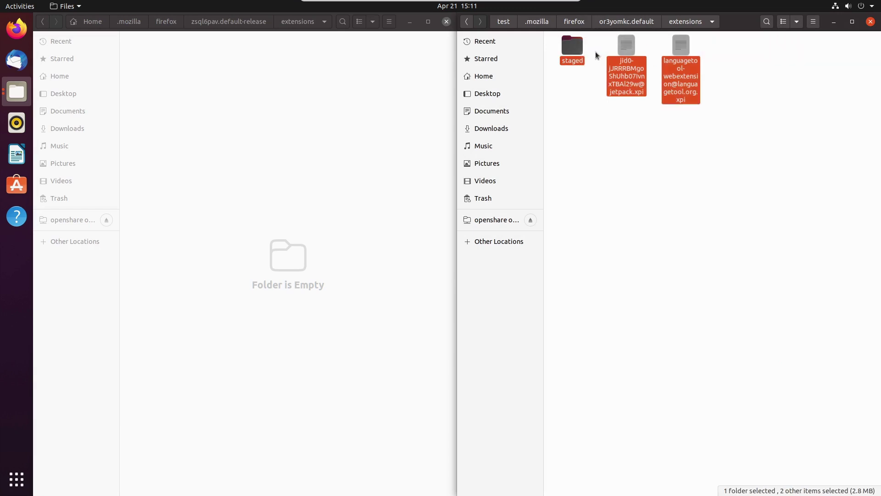
pyautogui.moveTo(569, 46); pyautogui.dragTo(203, 112)
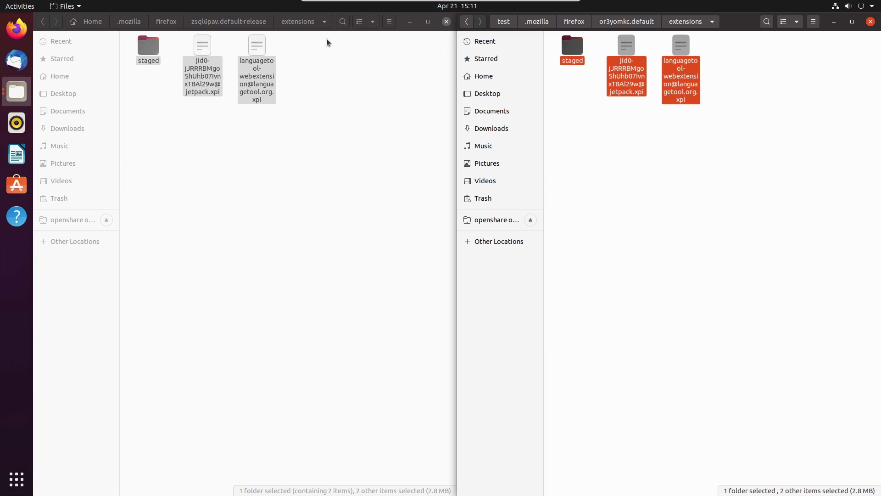
pyautogui.click(219, 24)
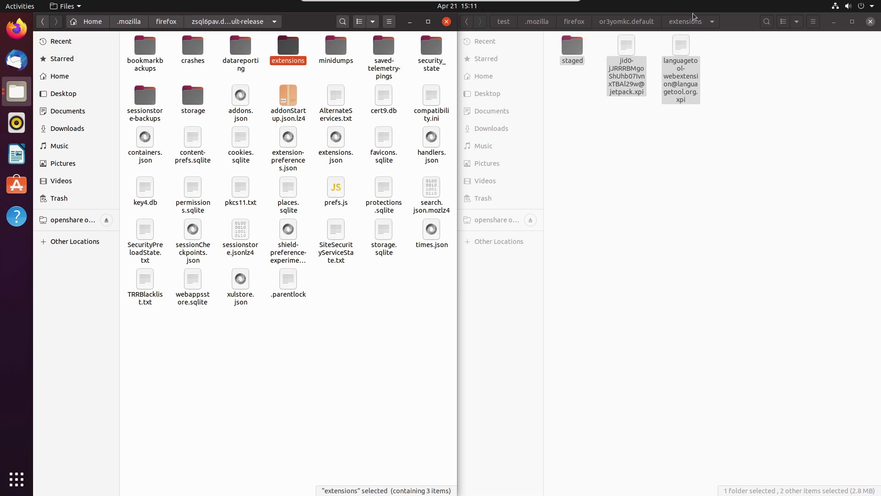
pyautogui.click(575, 22)
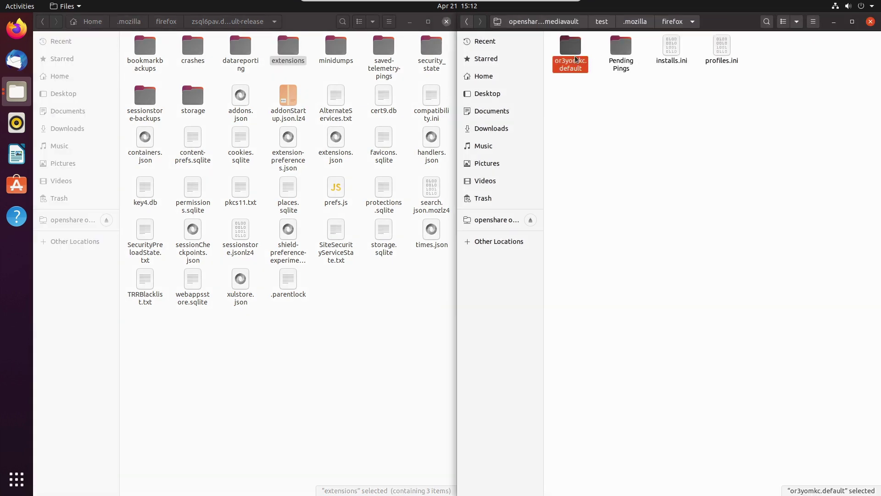
# In or3yomkc.default, select places.sqlite, favicons.sqlite(-wal), key4.db, logins.json, permissions.sqlite and search.json.mozlz4.
pyautogui.doubleClick(575, 58)
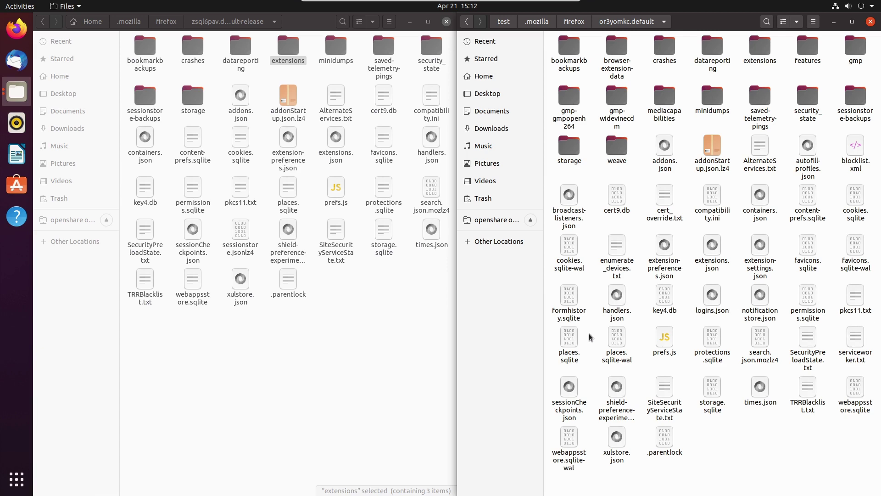
pyautogui.click(570, 338)
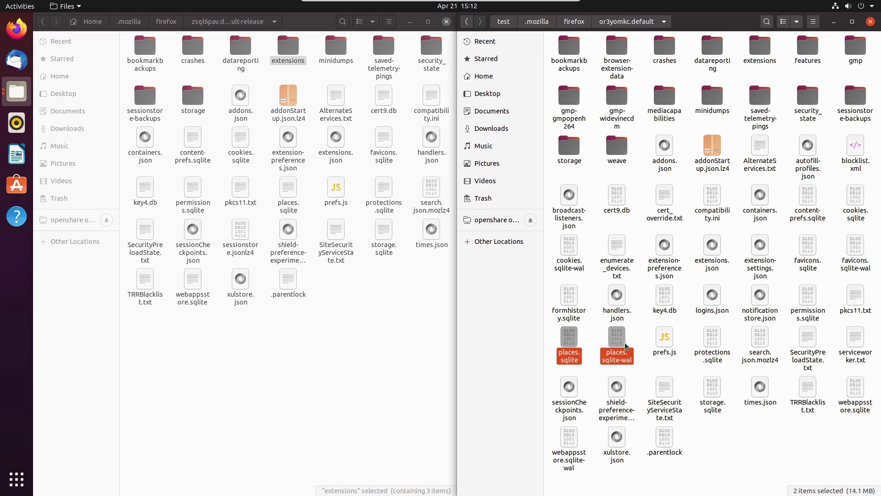
pyautogui.keyDown('ctrl'); pyautogui.click(809, 246); pyautogui.keyUp('ctrl')
pyautogui.keyDown('ctrl'); pyautogui.click(851, 248); pyautogui.keyUp('ctrl')
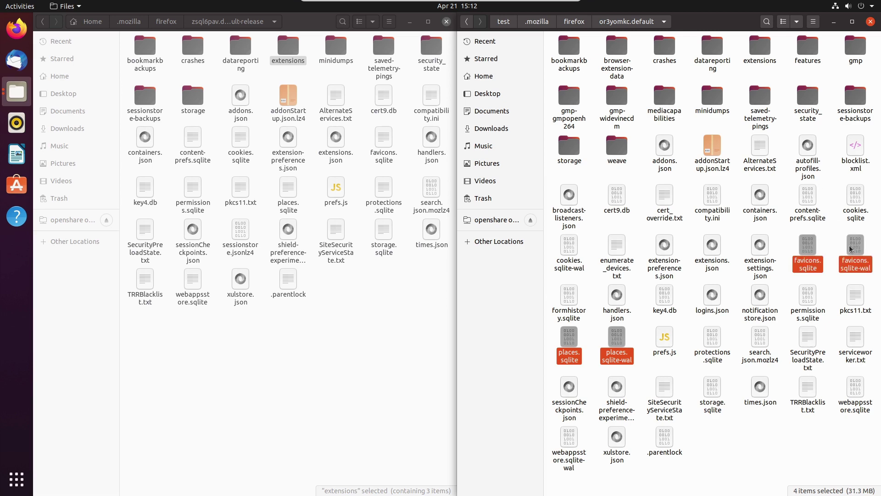
pyautogui.keyDown('ctrl'); pyautogui.click(664, 298); pyautogui.keyUp('ctrl')
pyautogui.keyDown('ctrl'); pyautogui.click(713, 299); pyautogui.keyUp('ctrl')
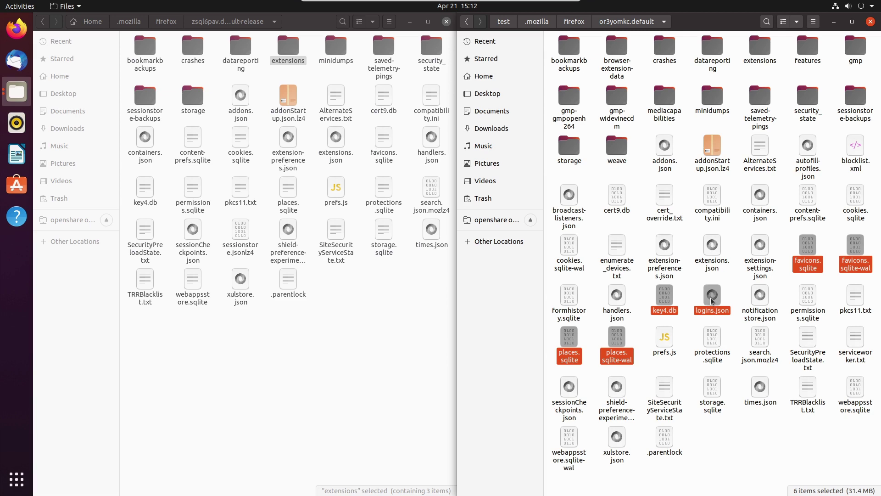
pyautogui.keyDown('ctrl'); pyautogui.click(807, 304); pyautogui.keyUp('ctrl')
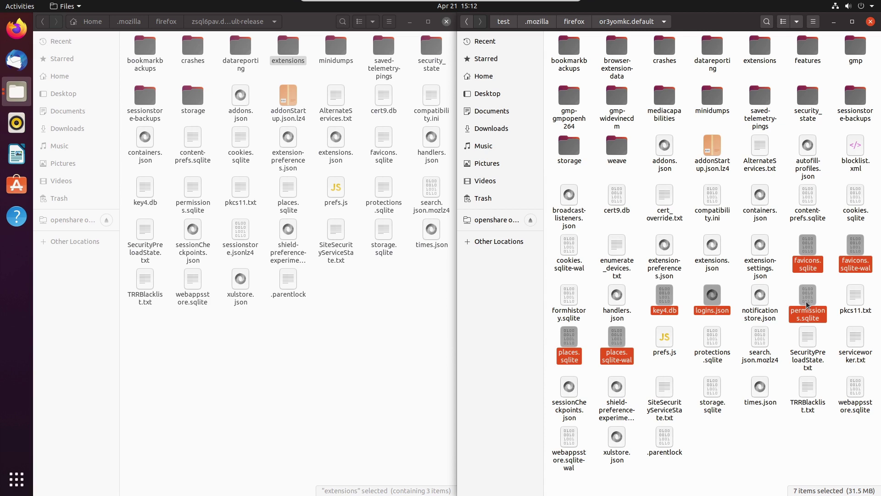
pyautogui.keyDown('ctrl'); pyautogui.click(757, 345); pyautogui.keyUp('ctrl')
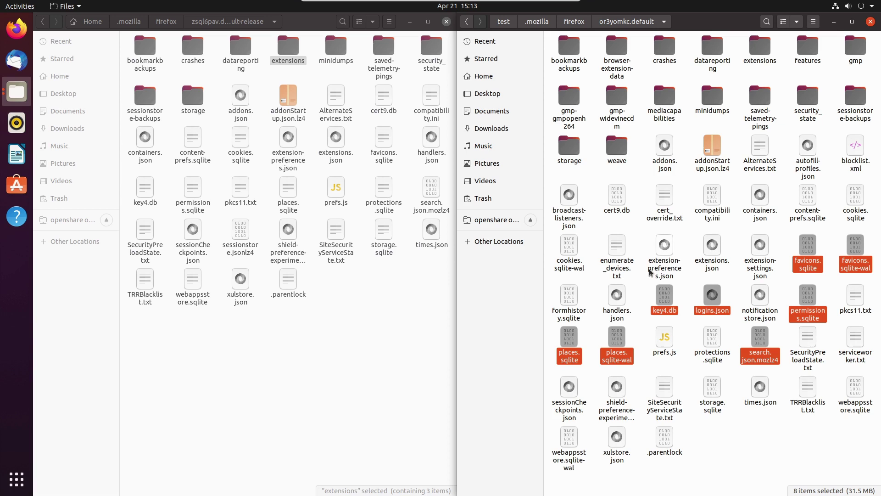
# Add formhistory.sqlite, cookies.sqlite, cookies.sqlite-wal, cert9.db and handlers.json to the selection.
pyautogui.keyDown('ctrl'); pyautogui.click(576, 298); pyautogui.keyUp('ctrl')
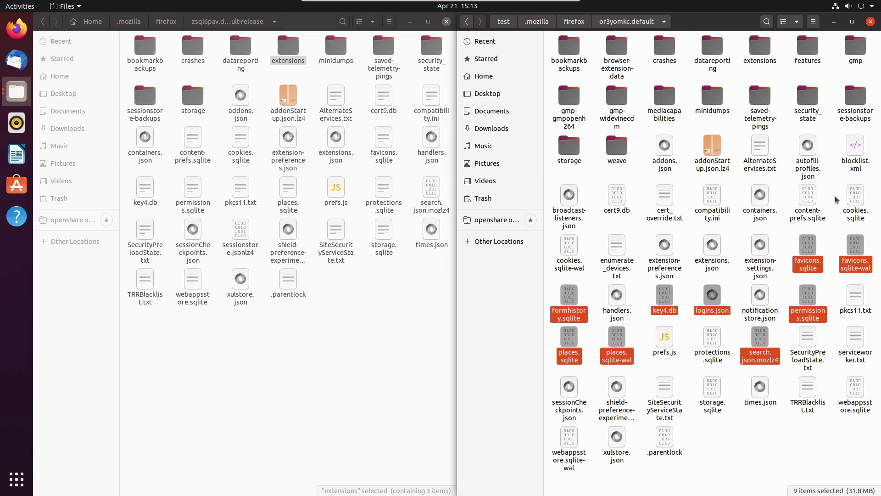
pyautogui.keyDown('ctrl'); pyautogui.click(855, 198); pyautogui.keyUp('ctrl')
pyautogui.keyDown('ctrl'); pyautogui.click(570, 255); pyautogui.keyUp('ctrl')
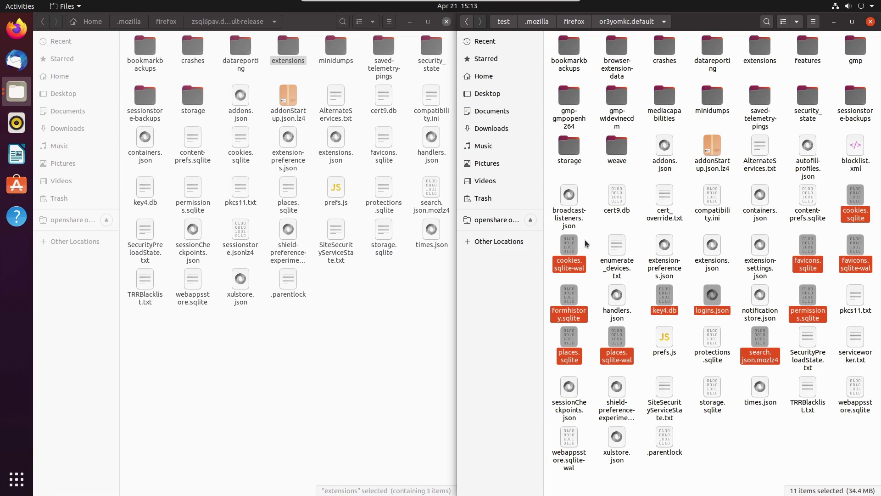
pyautogui.keyDown('ctrl'); pyautogui.click(617, 197); pyautogui.keyUp('ctrl')
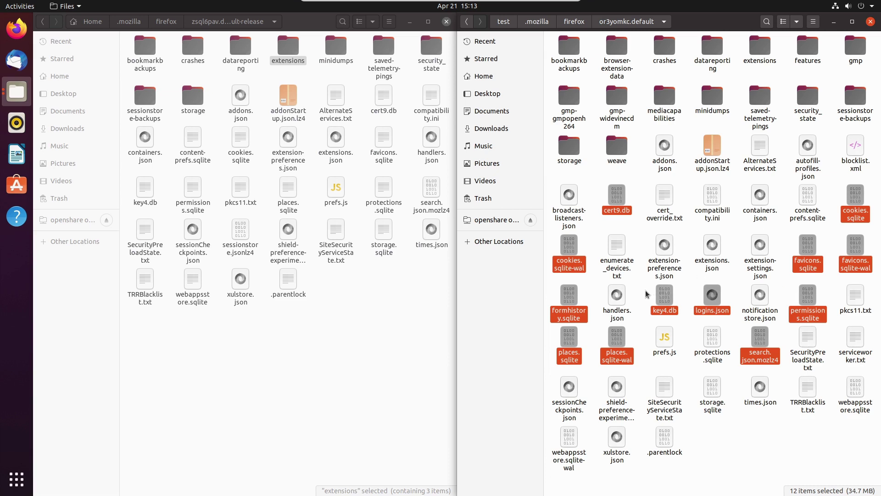
pyautogui.keyDown('ctrl'); pyautogui.click(614, 314); pyautogui.keyUp('ctrl')
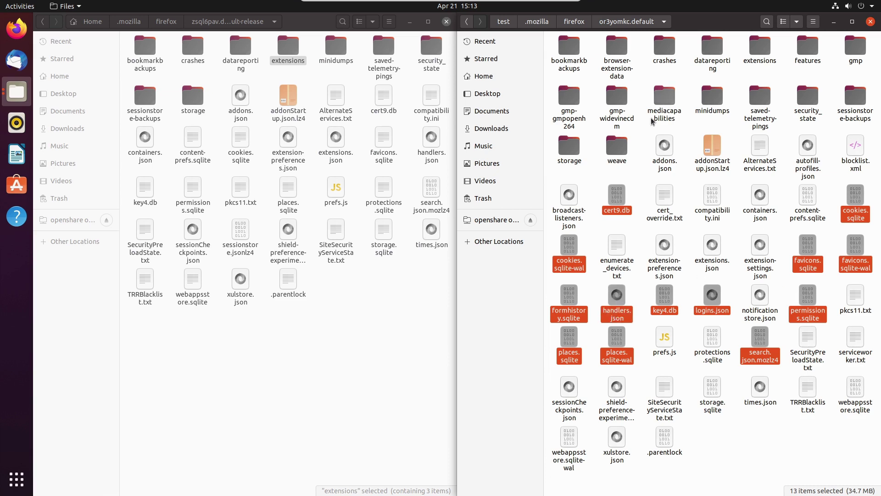
# Copy the 13 files into zsql6pav.default-release, replacing all existing ones, then launch Firefox.
pyautogui.moveTo(618, 198); pyautogui.dragTo(223, 342)
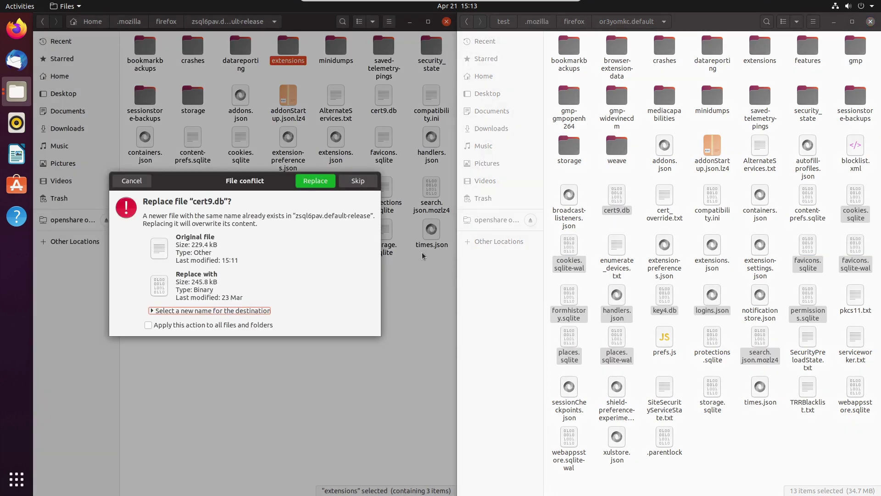
pyautogui.click(156, 325)
pyautogui.click(315, 180)
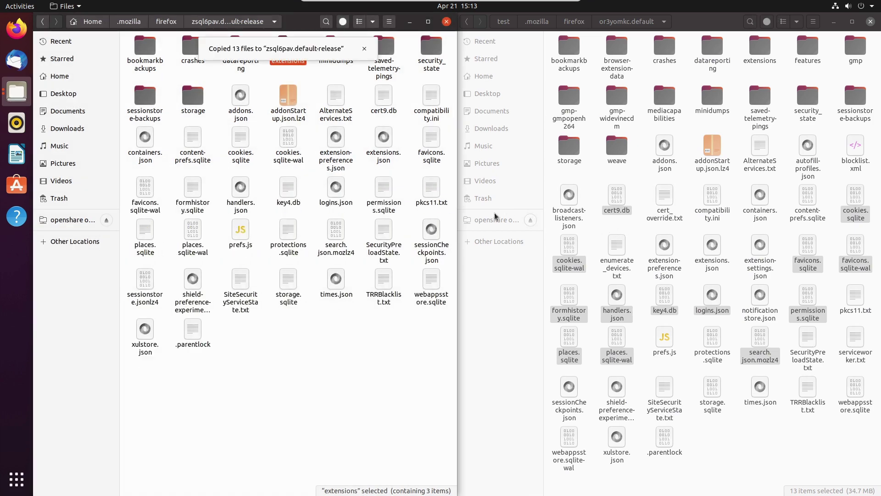
pyautogui.click(301, 365)
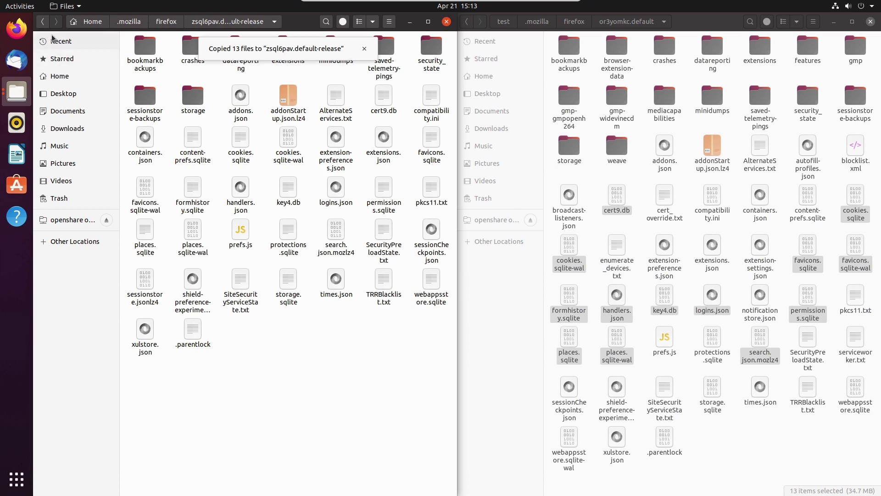
pyautogui.click(17, 29)
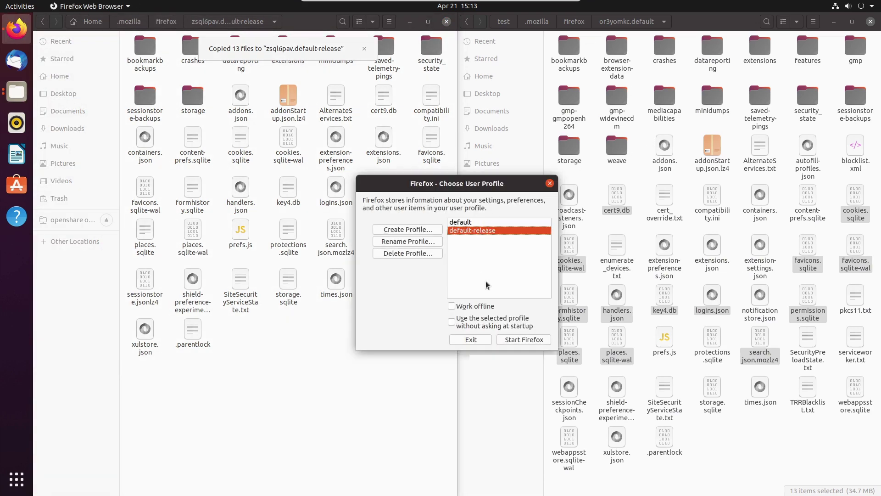
# Start Firefox with default-release as the always-used startup profile and maximize the window.
pyautogui.click(457, 323)
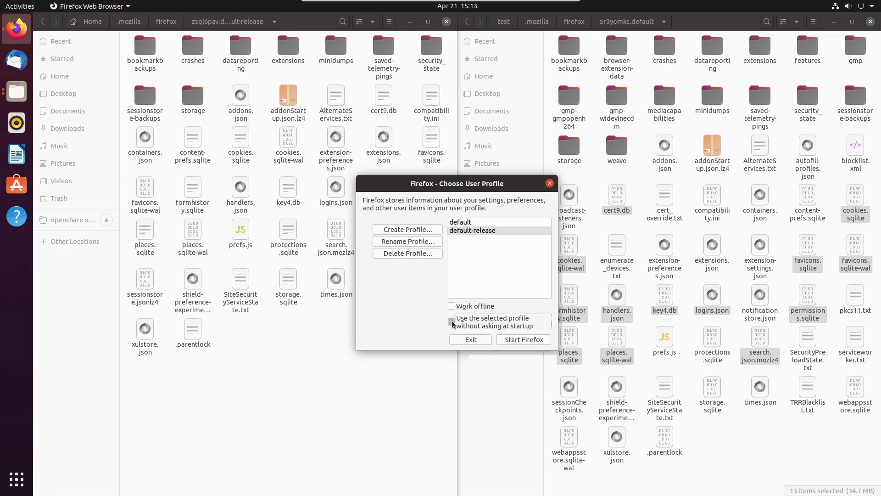
pyautogui.click(490, 231)
pyautogui.click(524, 339)
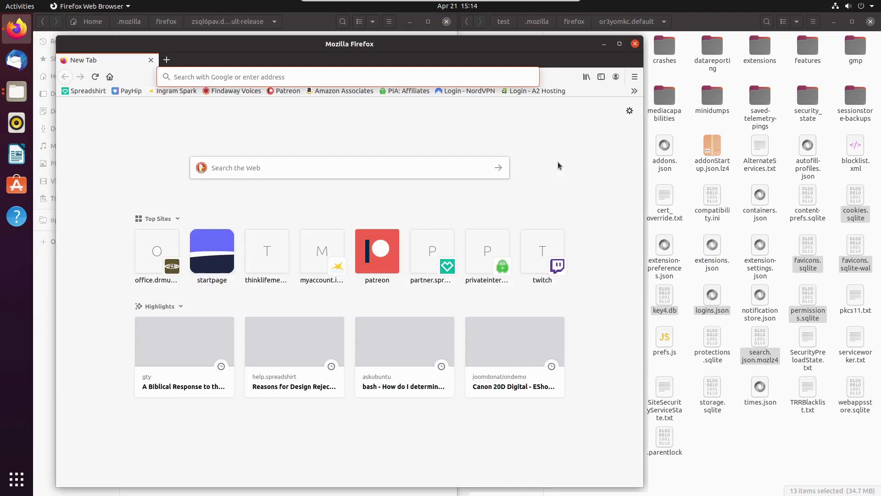
pyautogui.click(620, 44)
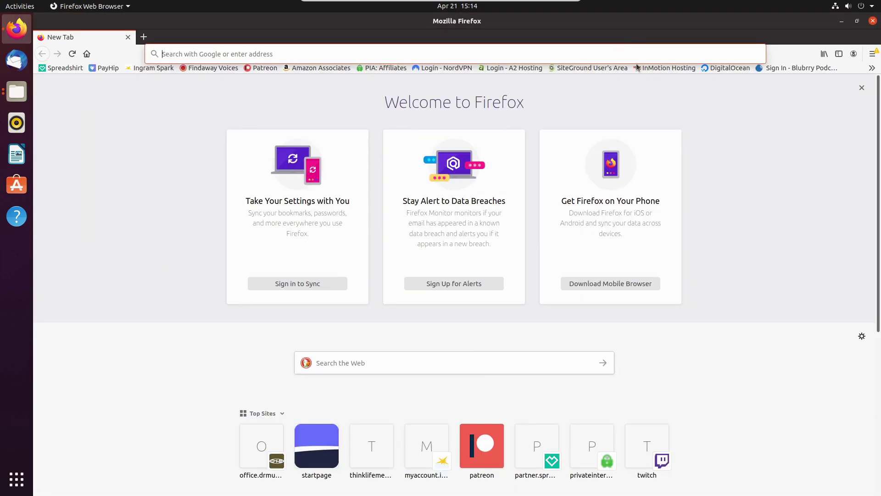
pyautogui.click(705, 100)
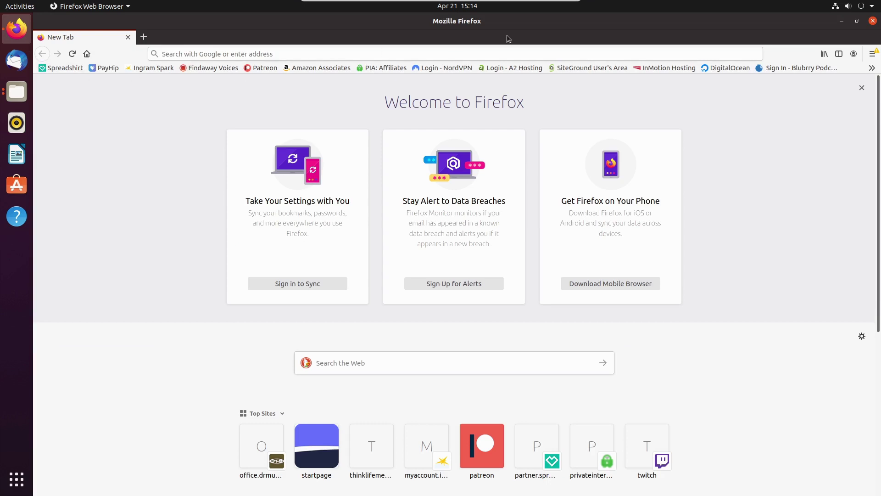
# Enable the IP Address and Domain Information extension and allow it in private windows.
pyautogui.click(873, 54)
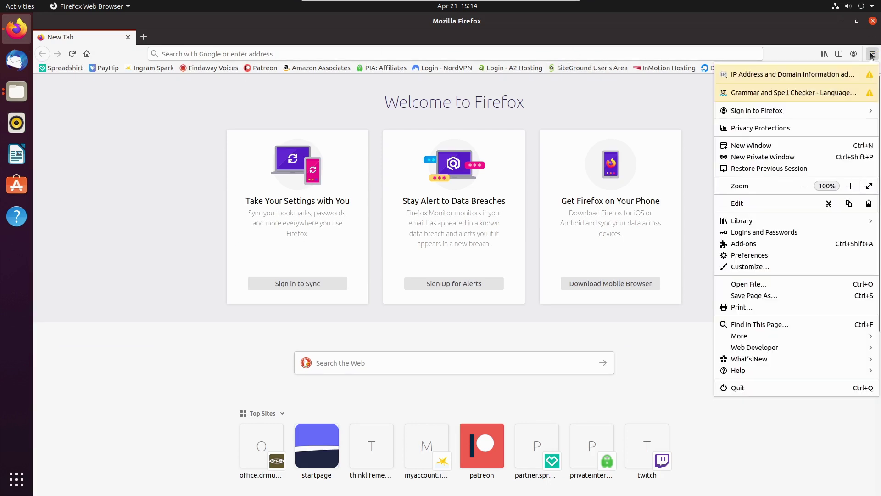
pyautogui.click(837, 75)
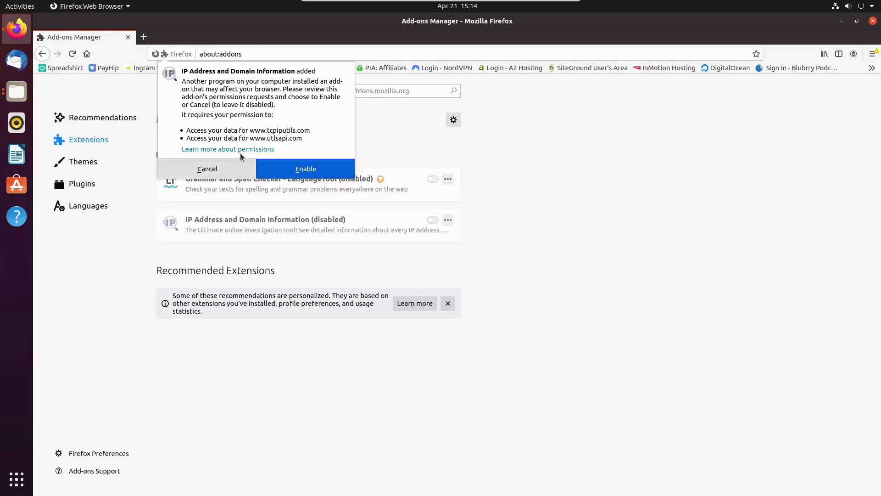
pyautogui.click(304, 168)
pyautogui.click(711, 107)
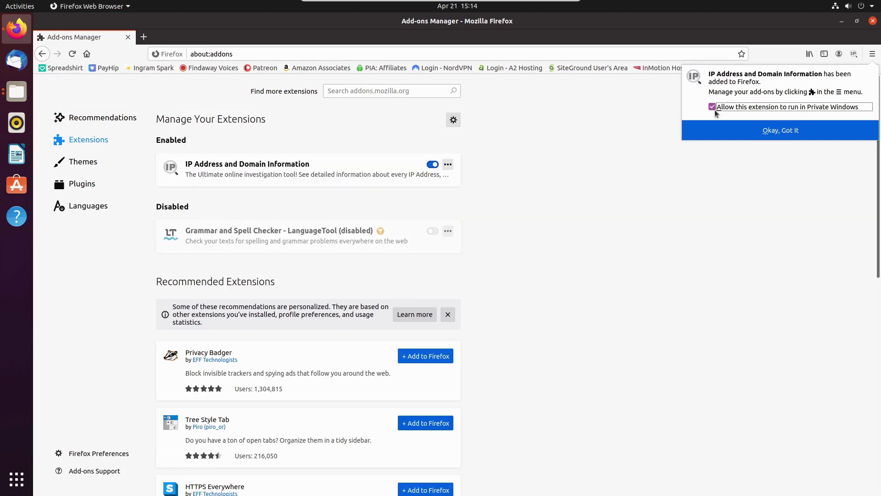
pyautogui.click(776, 130)
# Enable the LanguageTool extension and allow it in private windows.
pyautogui.click(872, 53)
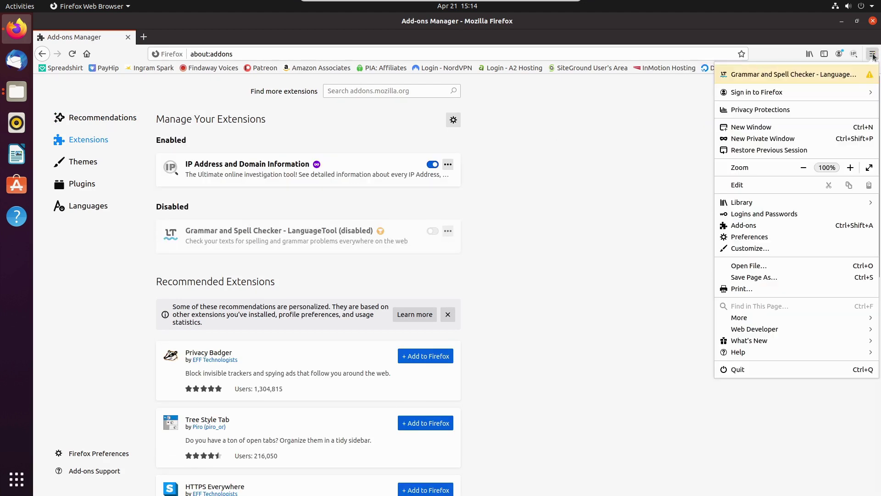
pyautogui.click(799, 73)
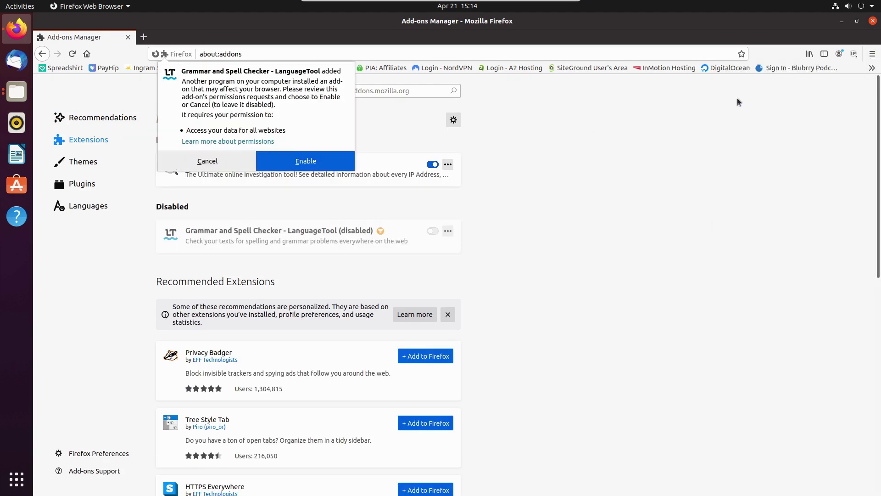
pyautogui.click(307, 166)
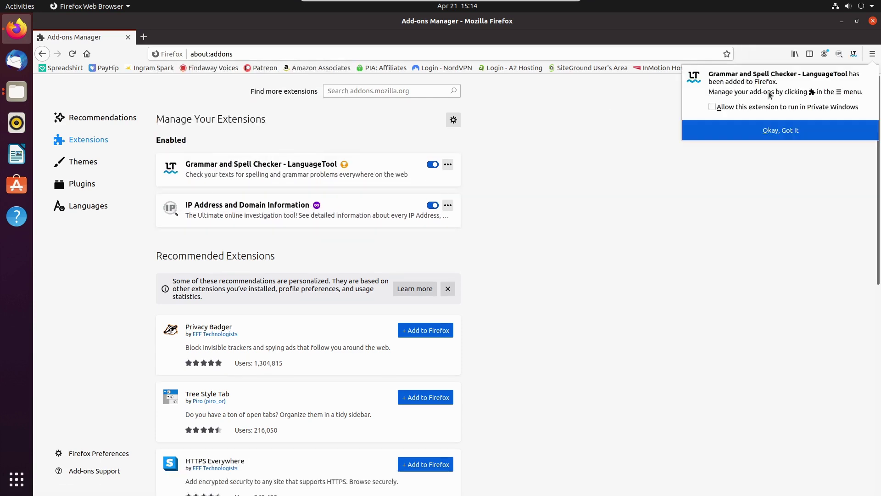
pyautogui.click(746, 107)
pyautogui.click(770, 129)
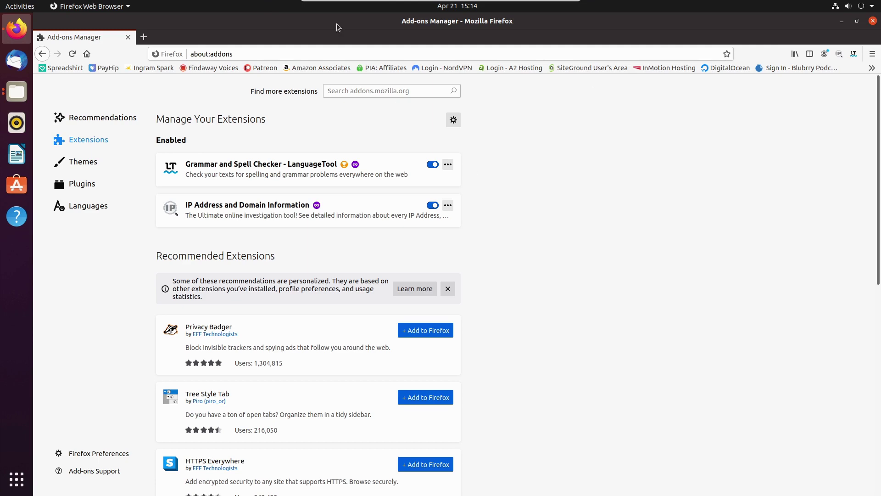
pyautogui.click(144, 36)
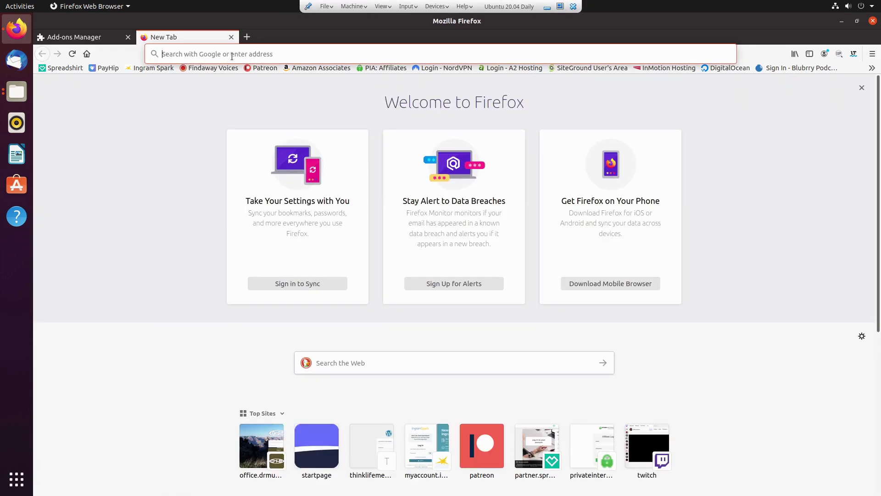
pyautogui.click(233, 55)
pyautogui.write('twitch.tv/')
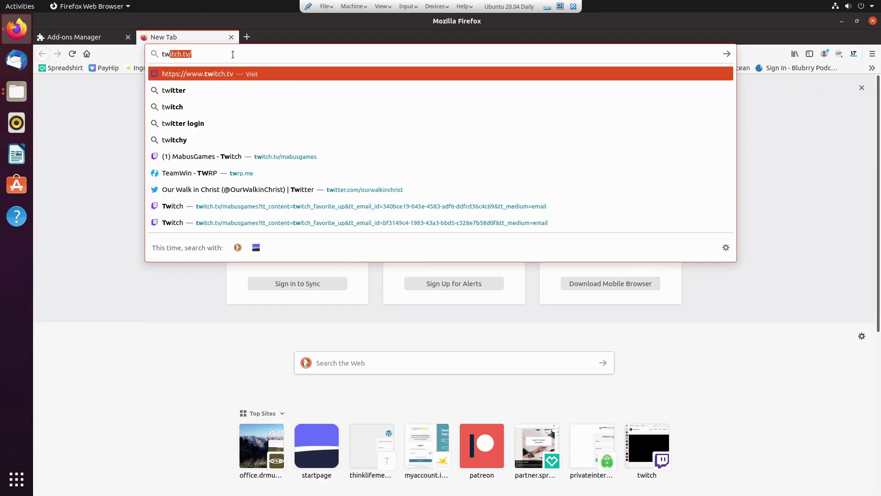
pyautogui.press('Return')
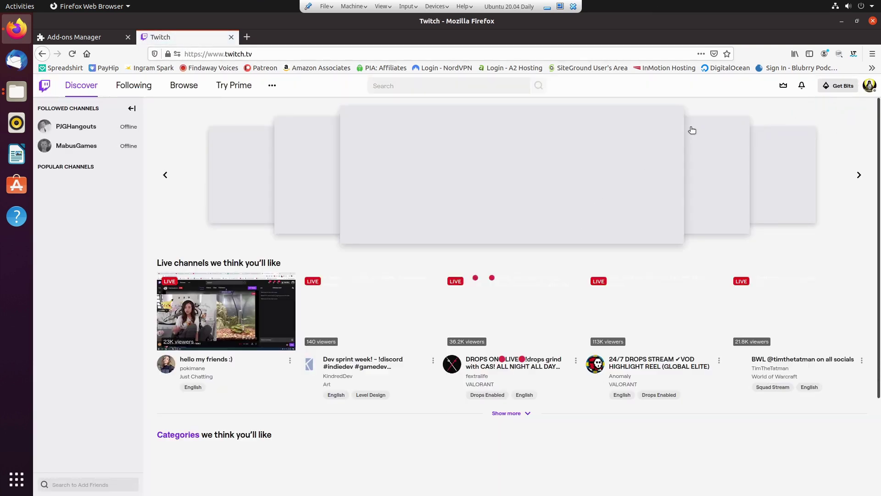
pyautogui.click(870, 85)
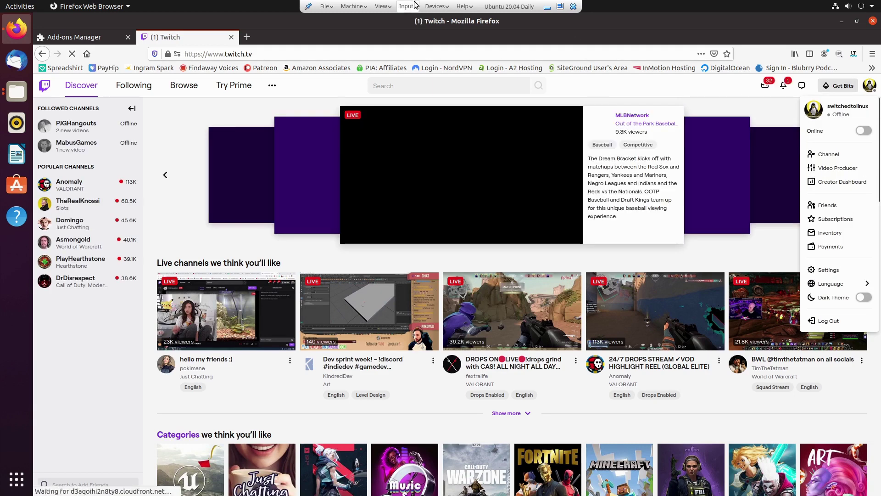
pyautogui.click(232, 37)
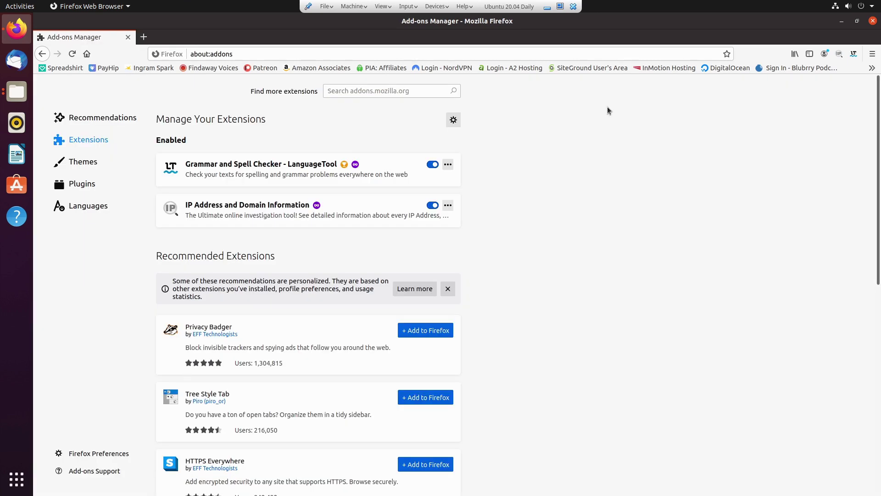